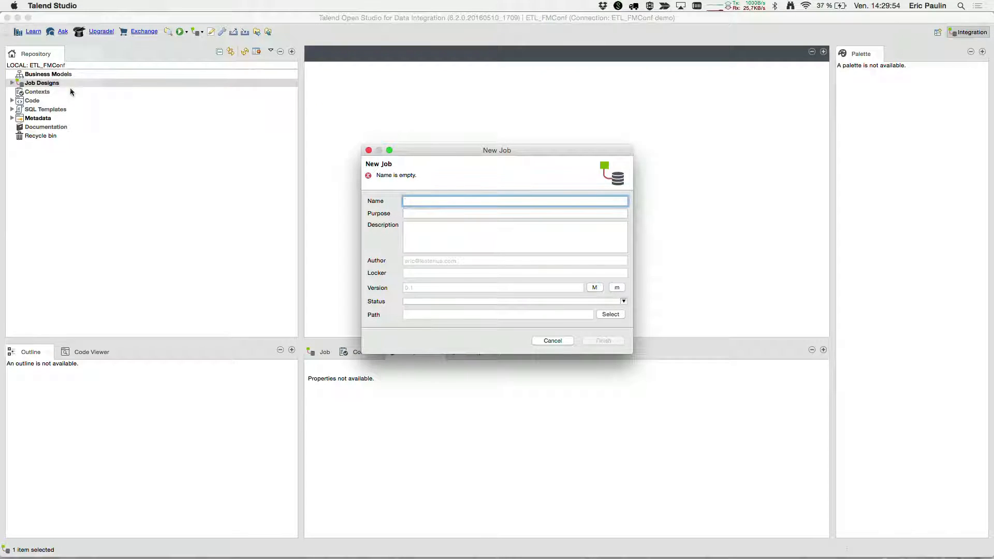
# Create a job named EXCEL_VERS_FM with "excel vers FM" as both its purpose and its description
pyautogui.write('F')
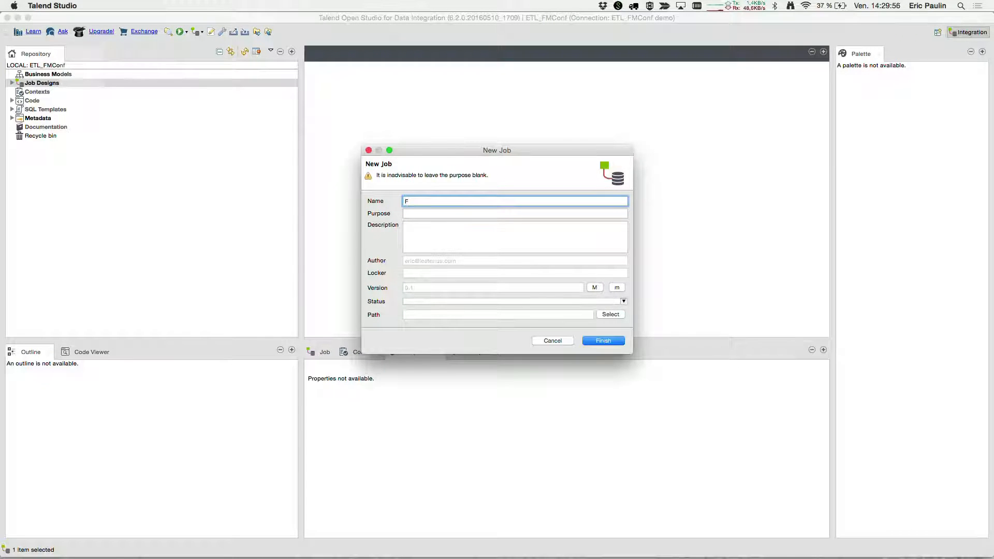
pyautogui.press('BackSpace')
pyautogui.write('EXCEL')
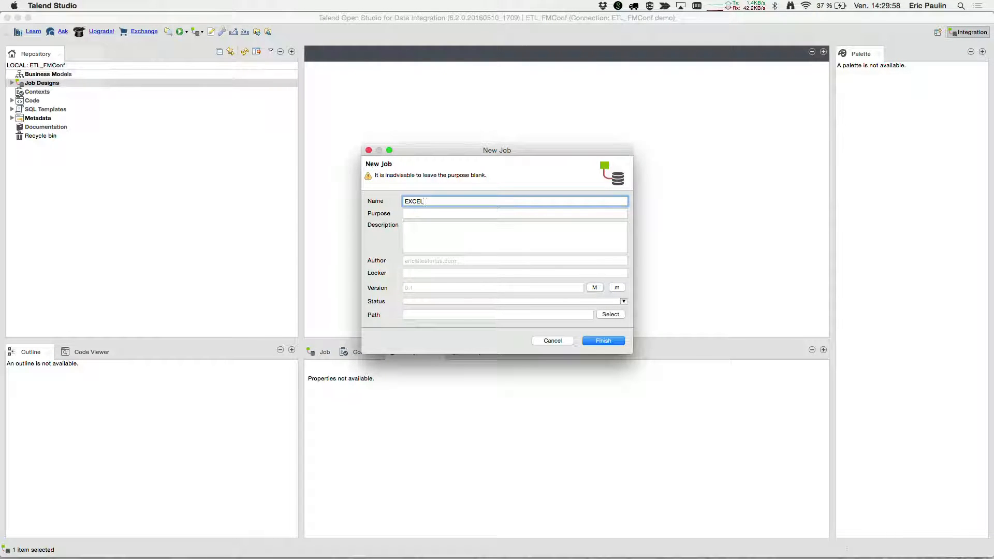
pyautogui.write('_VERS_FM')
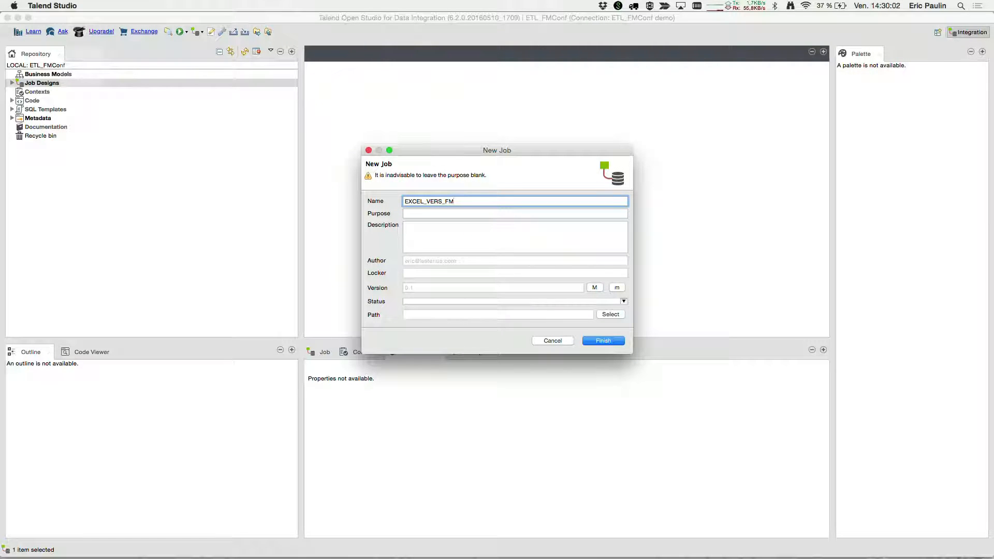
pyautogui.click(416, 214)
pyautogui.write('e')
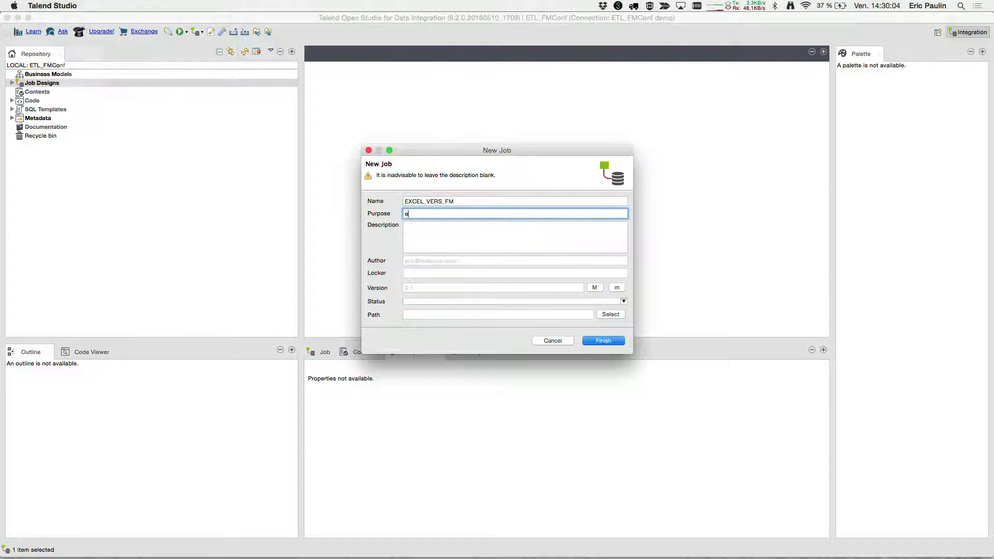
pyautogui.write('xcel vers FM')
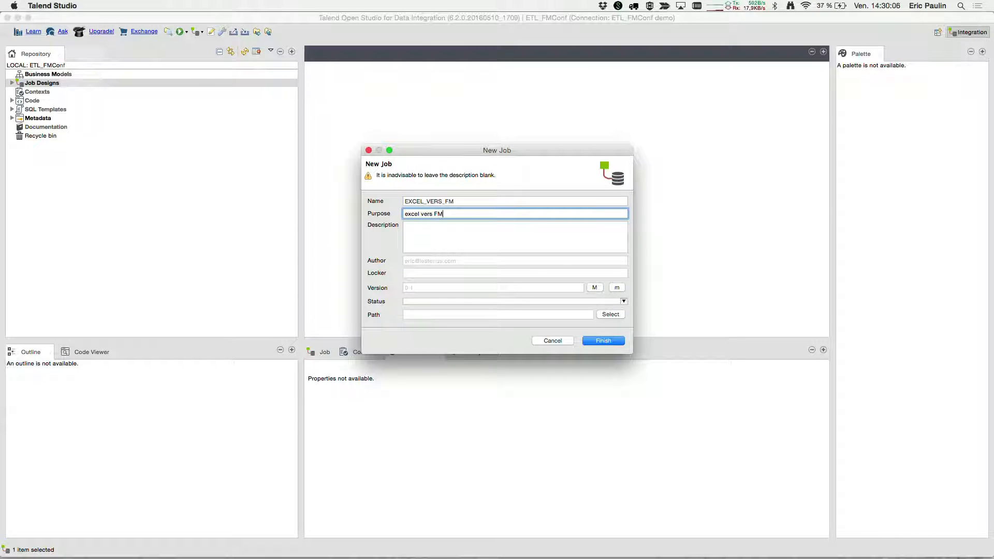
pyautogui.press('Tab')
pyautogui.write('excel ')
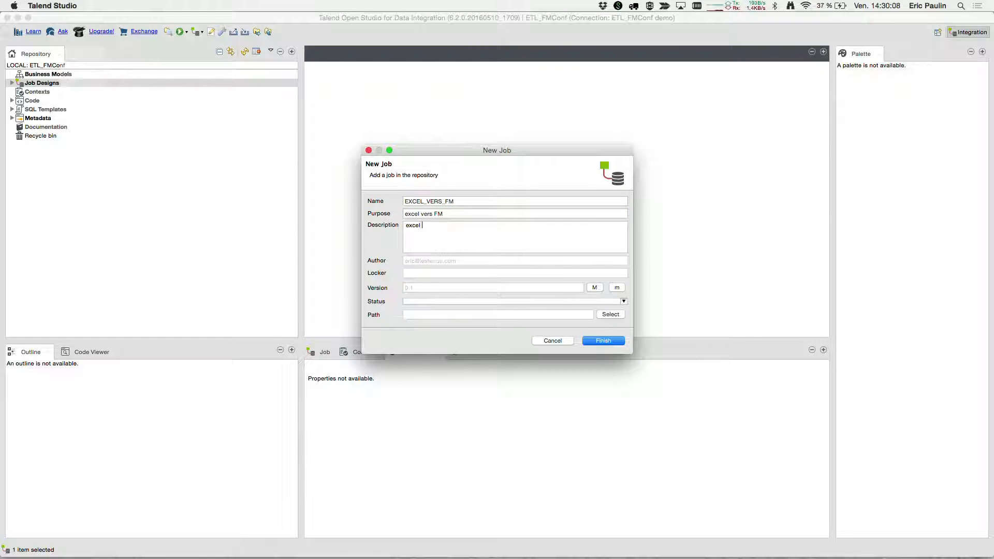
pyautogui.write('vers FM')
pyautogui.click(606, 341)
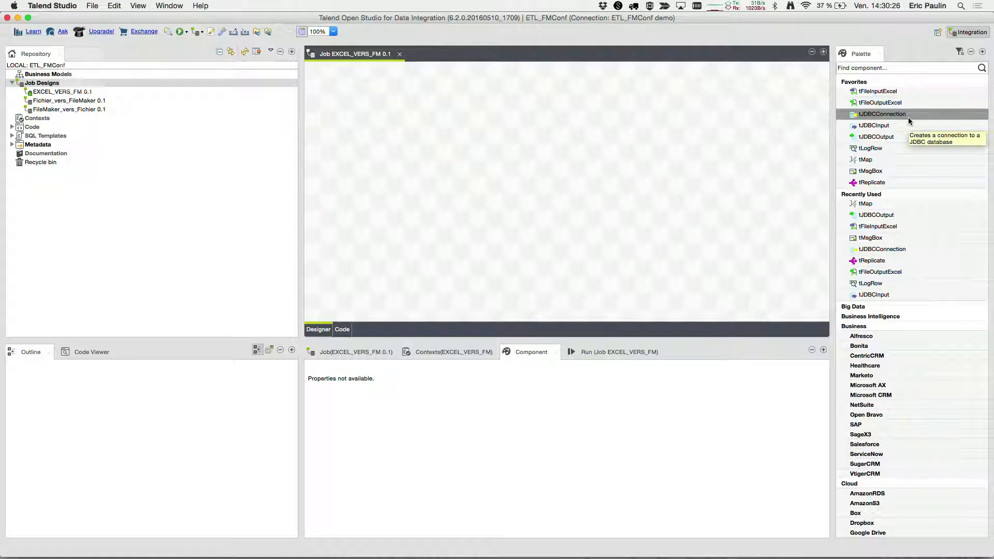
# Add a tJDBCConnection component to the job canvas and load its properties from the FMConf database connection in the repository
pyautogui.moveTo(909, 117); pyautogui.dragTo(465, 179)
pyautogui.moveTo(354, 163); pyautogui.dragTo(381, 168)
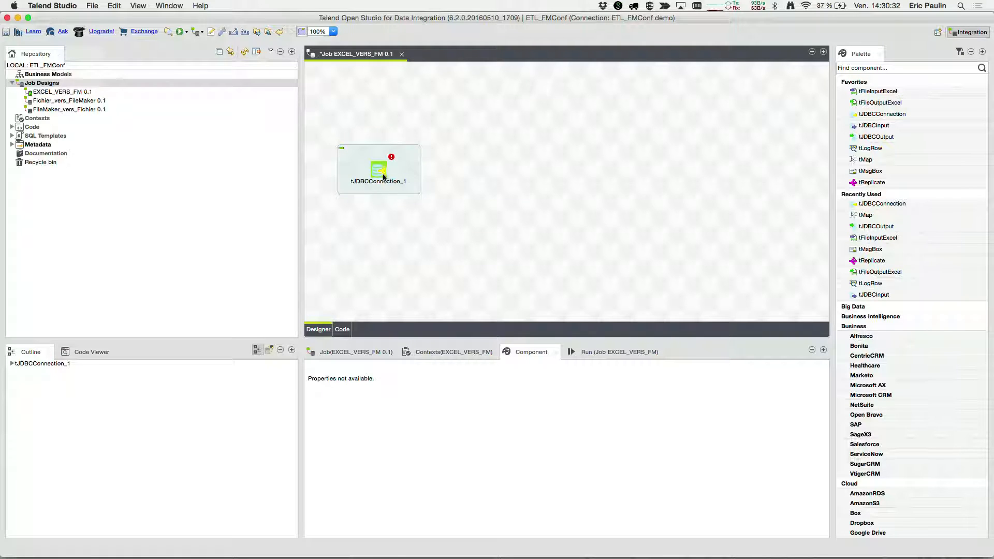
pyautogui.click(383, 177)
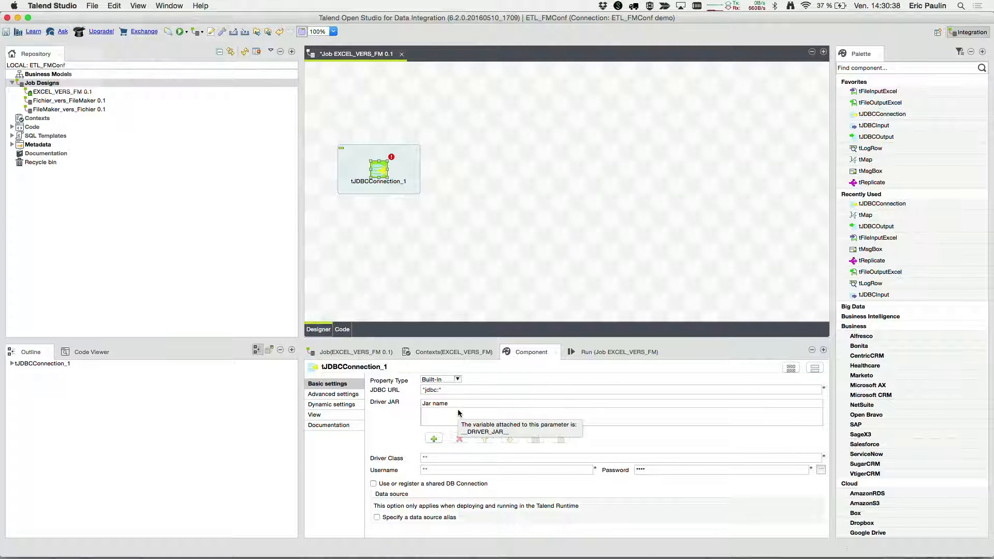
pyautogui.click(459, 381)
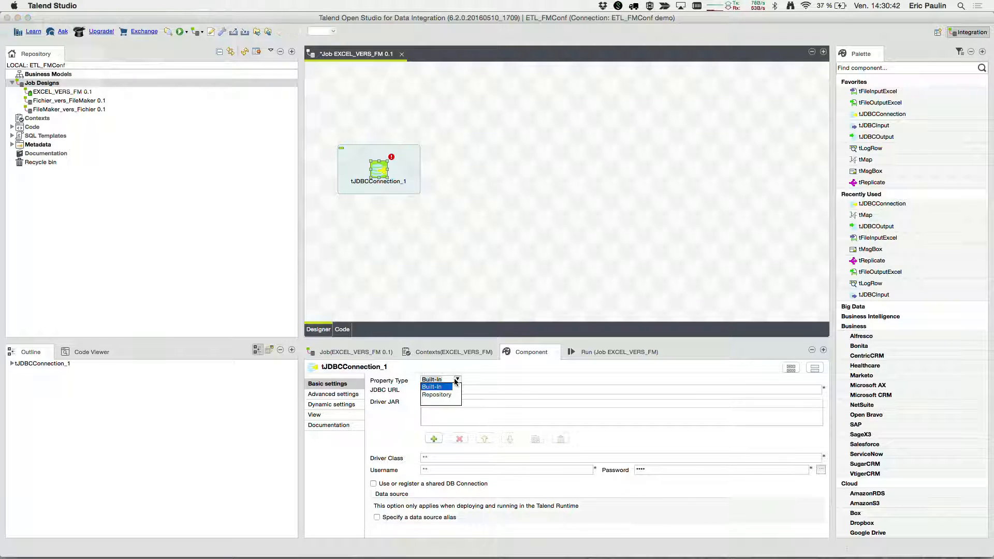
pyautogui.click(444, 395)
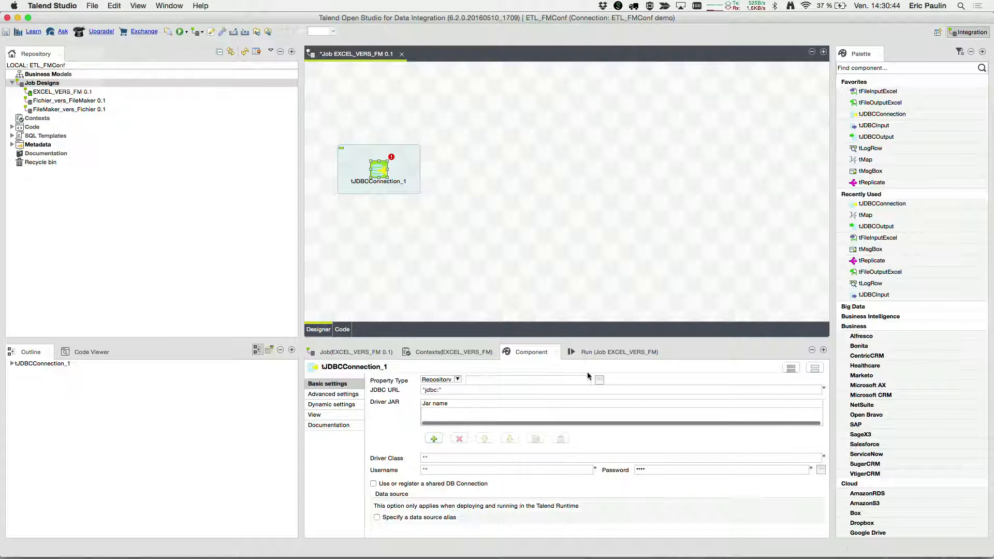
pyautogui.click(600, 381)
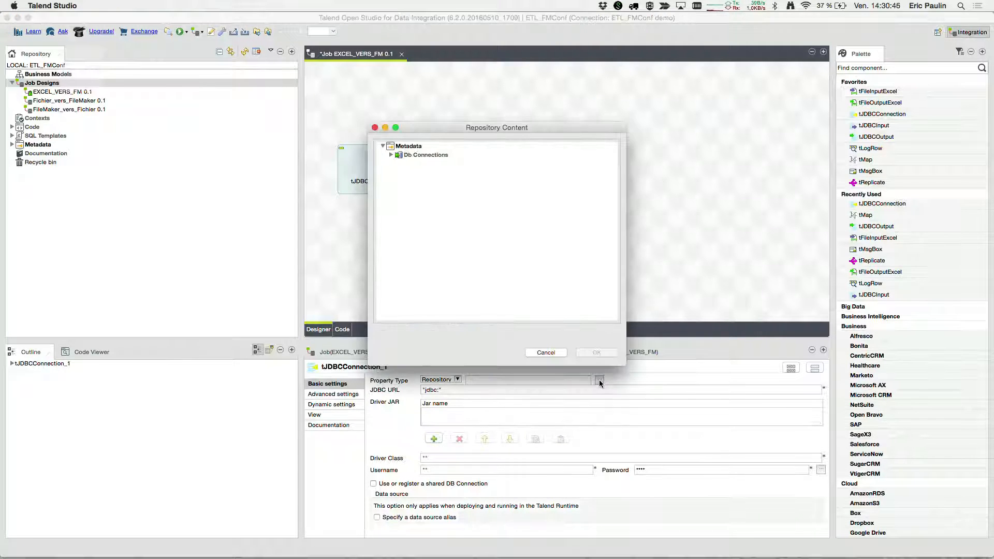
pyautogui.click(391, 155)
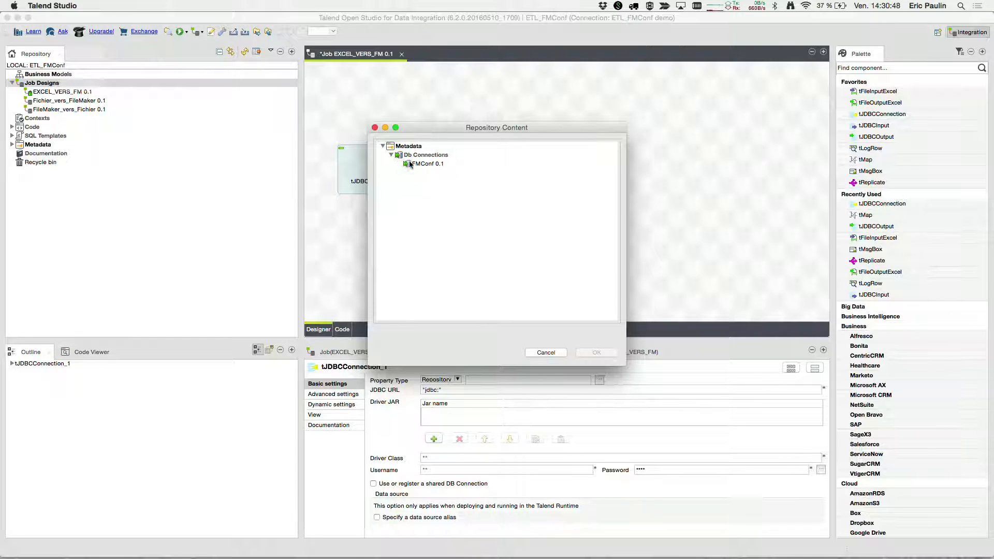
pyautogui.click(422, 165)
pyautogui.click(597, 354)
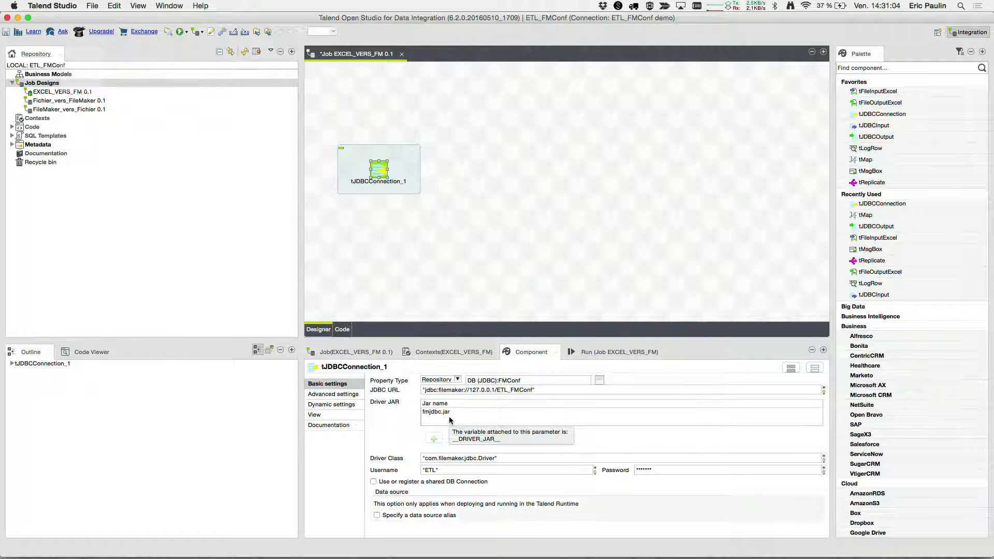
# Run the EXCEL_VERS_FM job to test the JDBC connection
pyautogui.click(493, 222)
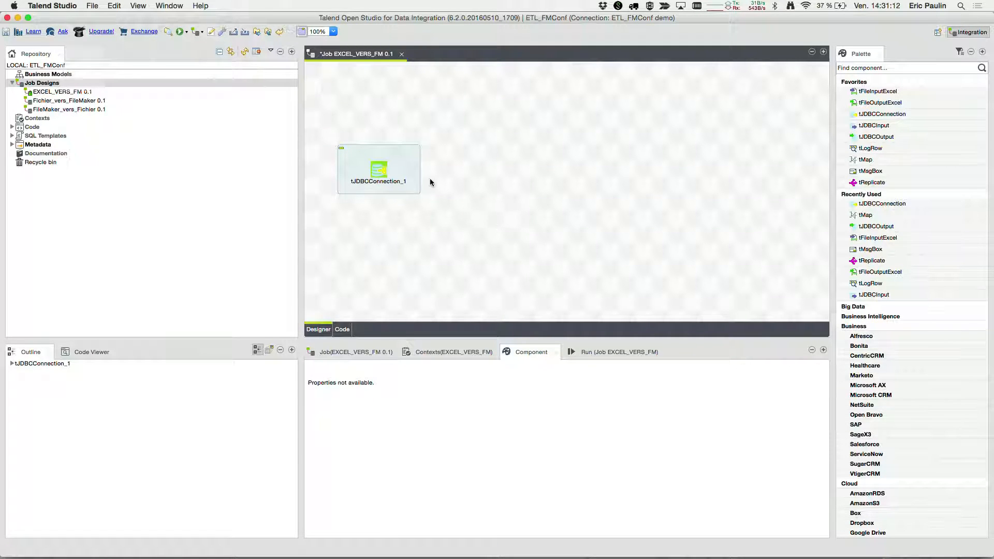
pyautogui.click(177, 33)
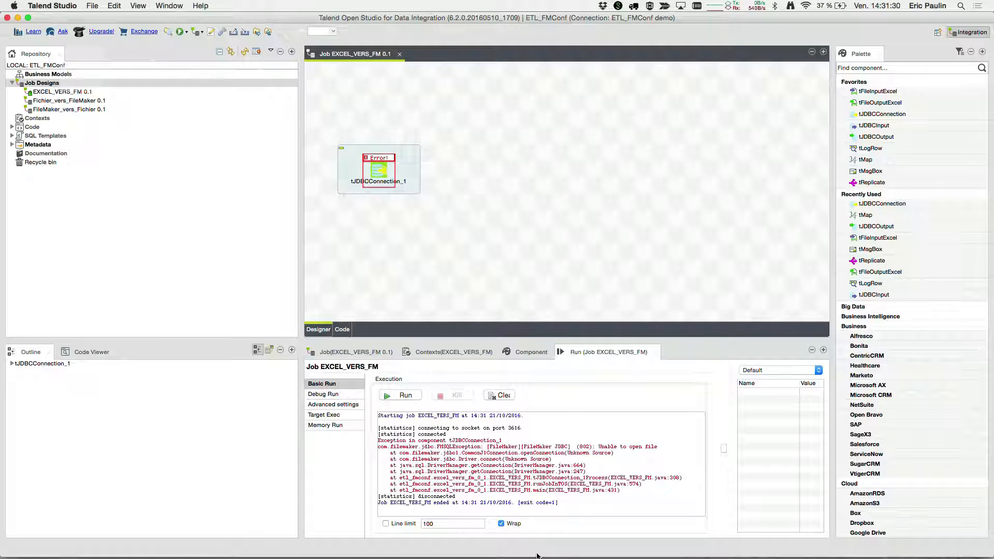
# Open ETL_FMConf.fmp12 from the ETL_FMConf documents folder in FileMaker Pro Advanced, and run the job again in Talend Studio
pyautogui.moveTo(704, 553)
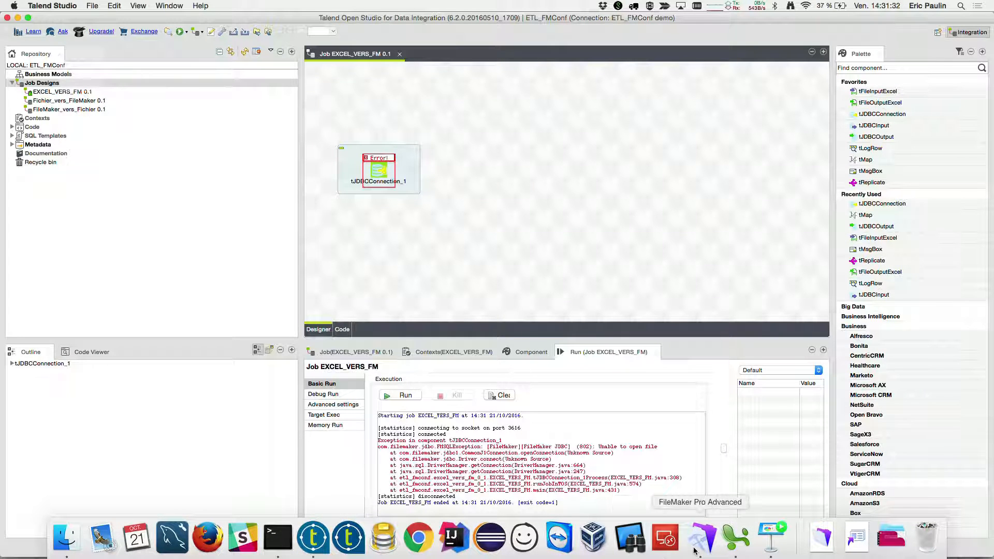
pyautogui.click(61, 554)
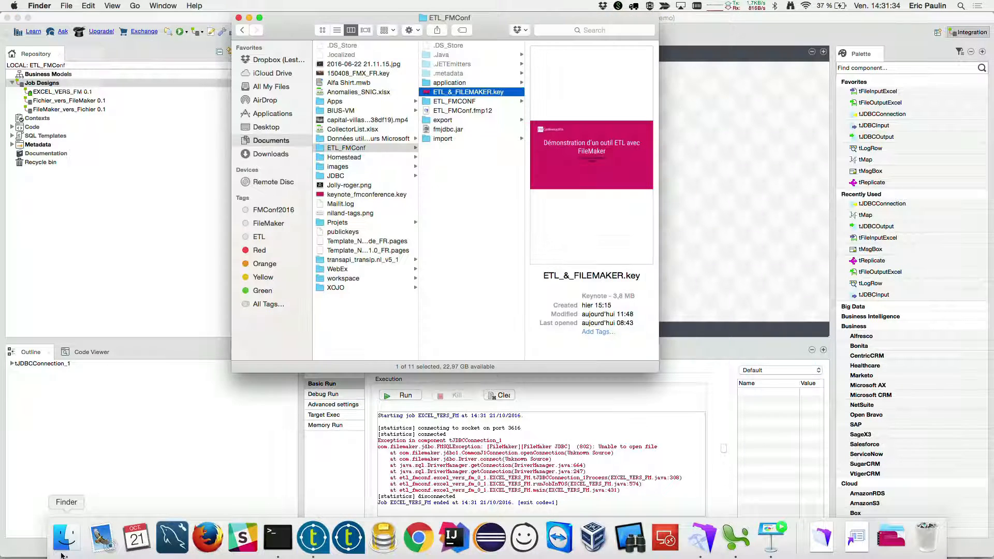
pyautogui.click(463, 110)
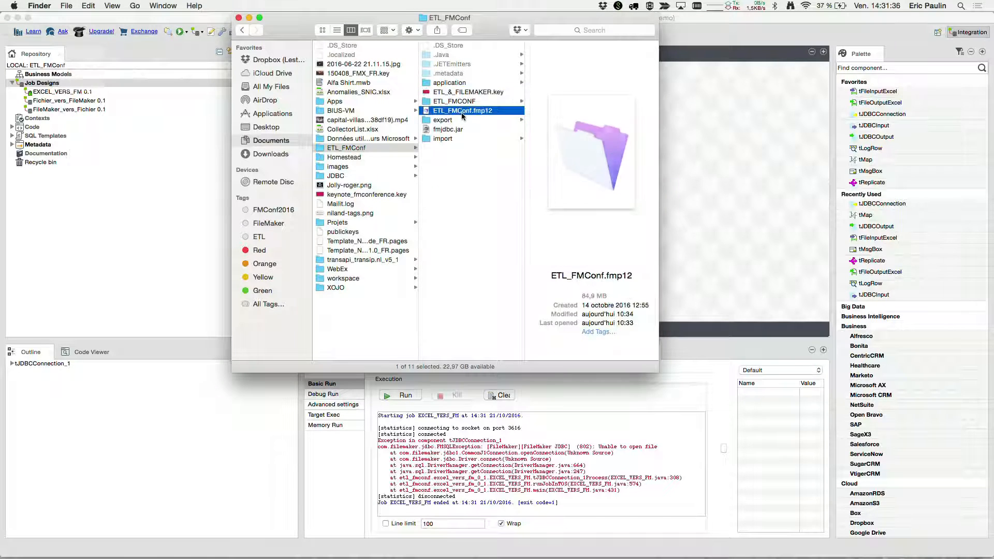
pyautogui.doubleClick(461, 112)
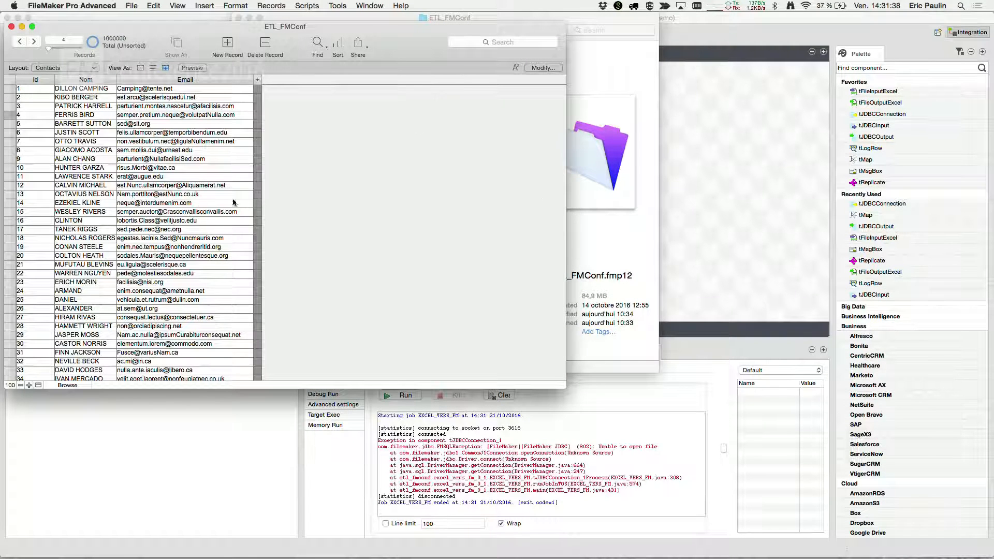
pyautogui.click(702, 151)
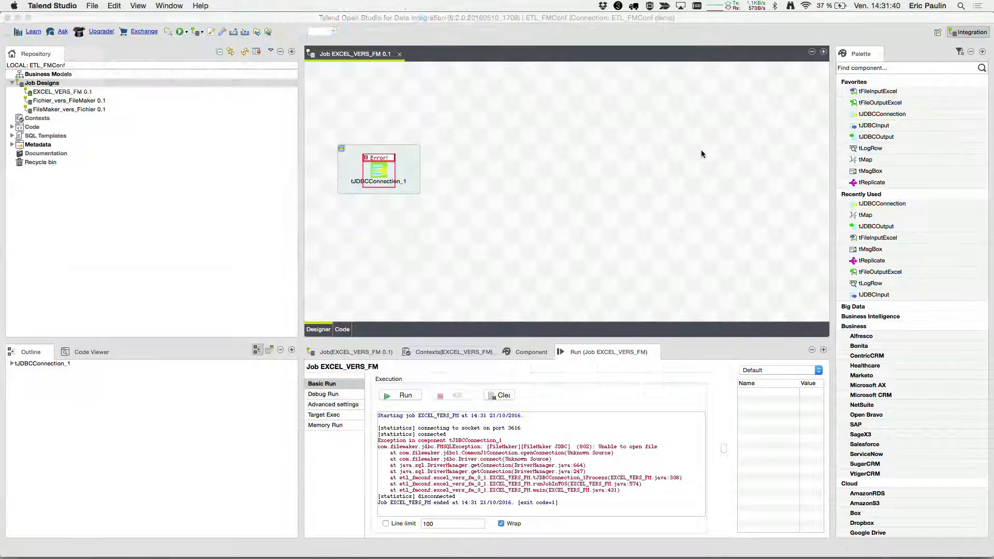
pyautogui.click(179, 35)
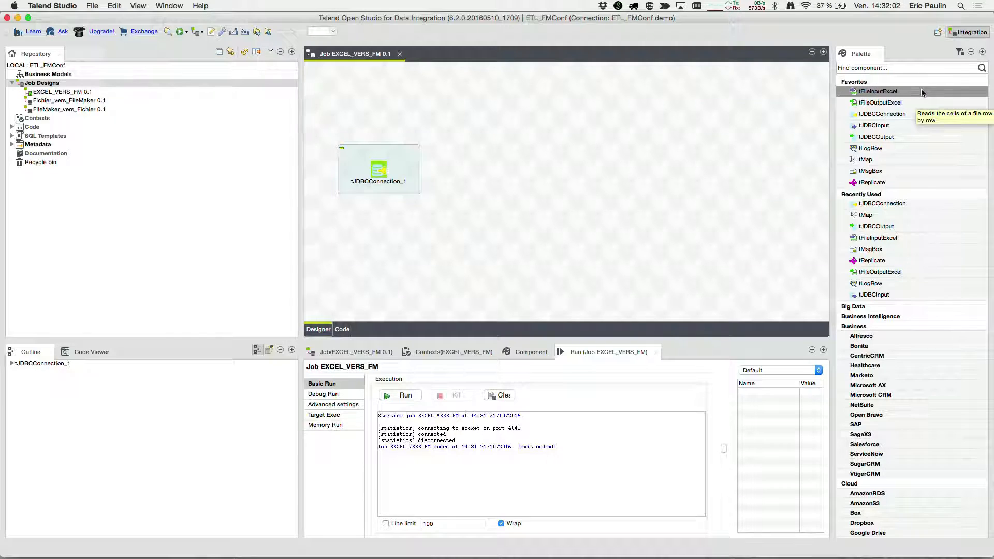
# Add a tFileInputExcel component to the job canvas beside the tJDBCConnection component
pyautogui.moveTo(922, 92); pyautogui.dragTo(642, 160)
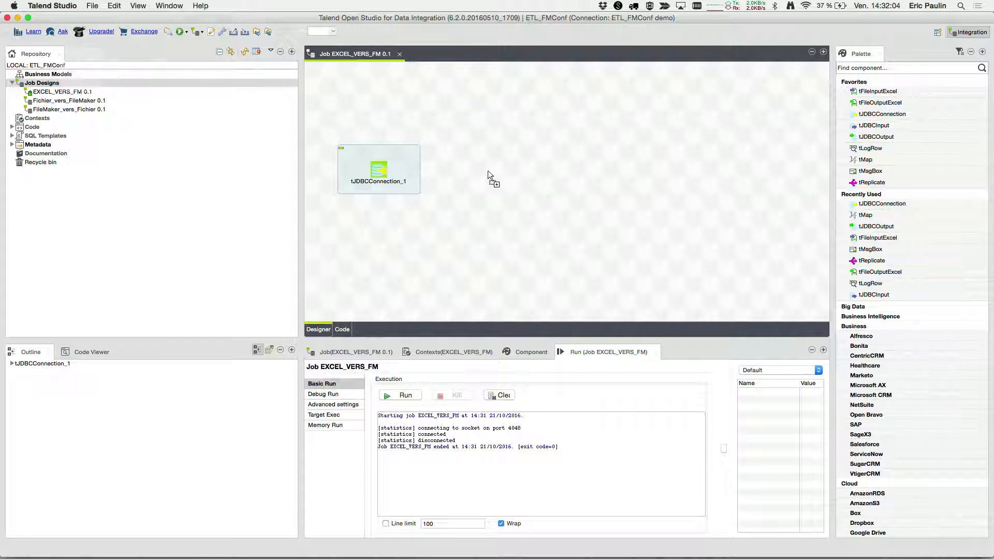
pyautogui.moveTo(488, 171); pyautogui.dragTo(488, 173)
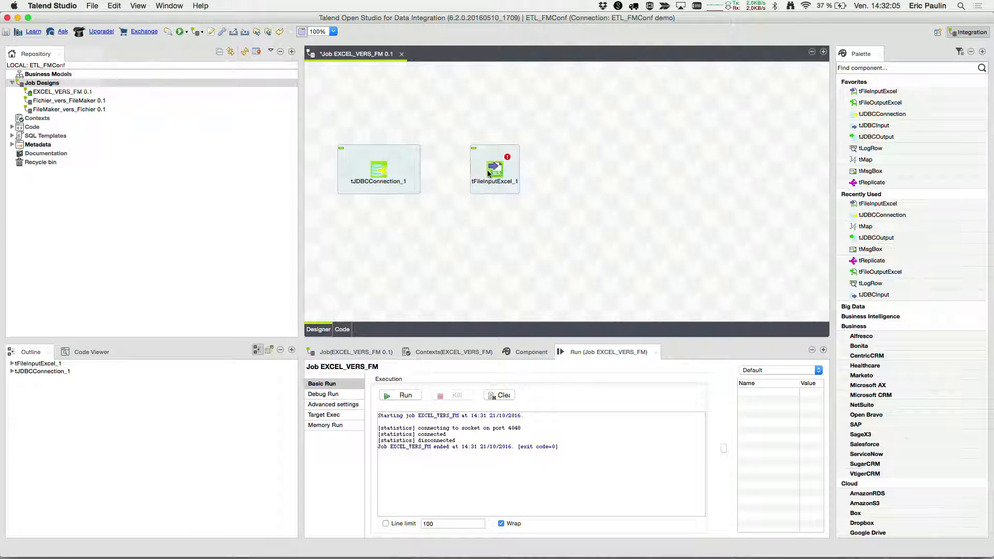
pyautogui.rightClick(376, 176)
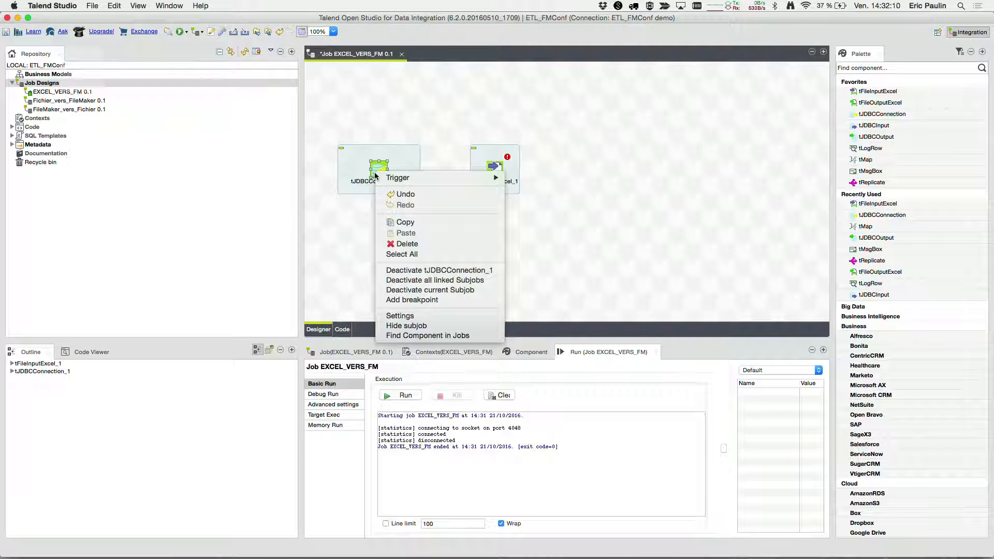
pyautogui.moveTo(383, 177)
pyautogui.moveTo(438, 178)
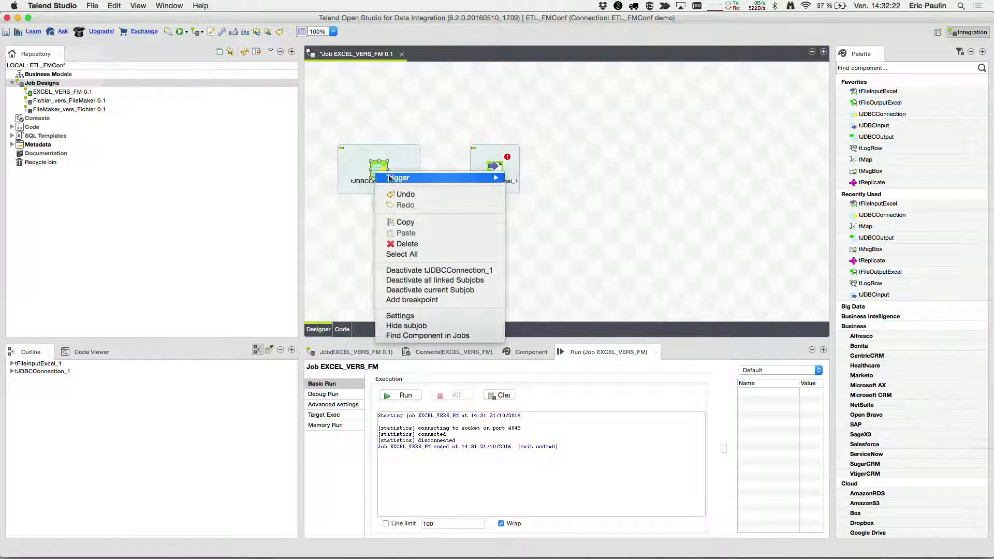
pyautogui.click(430, 136)
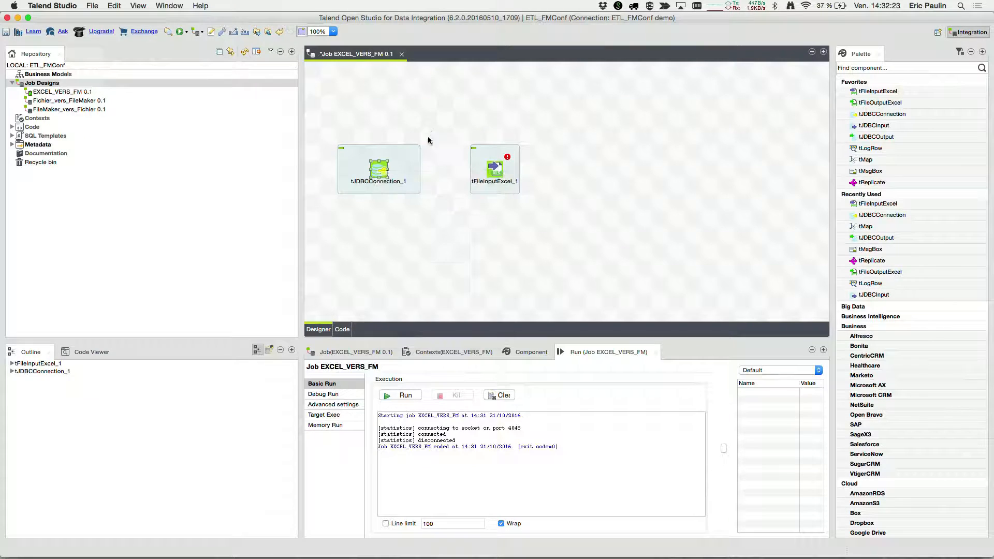
# Link the tJDBCConnection component to the tFileInputExcel component with an On Component Ok trigger
pyautogui.rightClick(384, 167)
pyautogui.moveTo(405, 169)
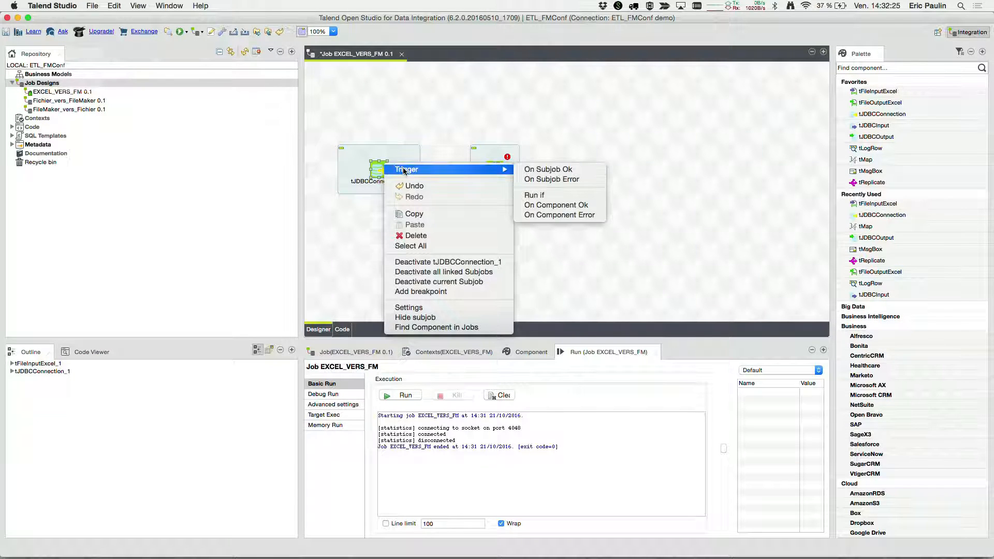
pyautogui.click(557, 205)
pyautogui.click(494, 171)
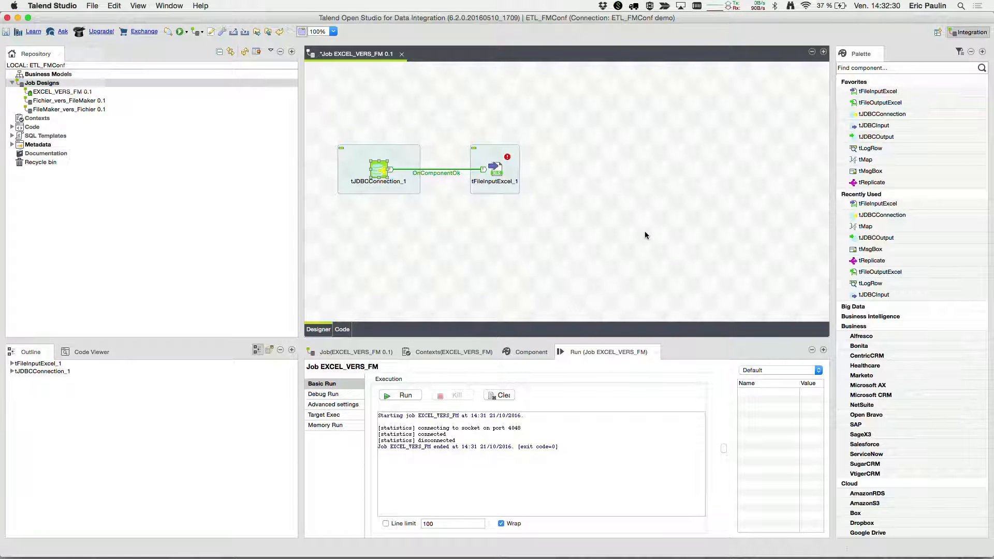
# Set the tFileInputExcel source to contacts.xlsx in the import folder, reading the Excel 2007 xlsx format and all sheets
pyautogui.doubleClick(503, 175)
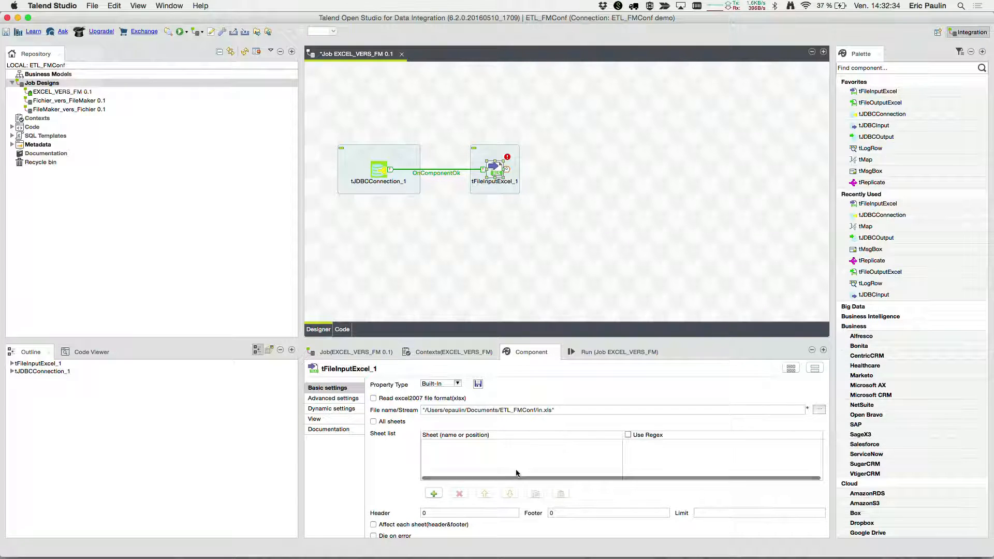
pyautogui.click(820, 410)
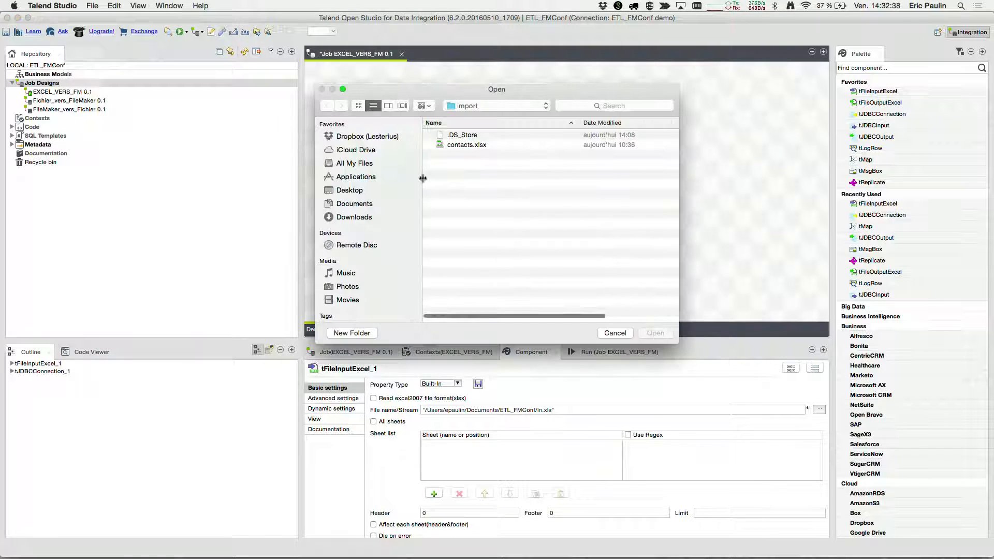
pyautogui.click(468, 145)
pyautogui.click(654, 333)
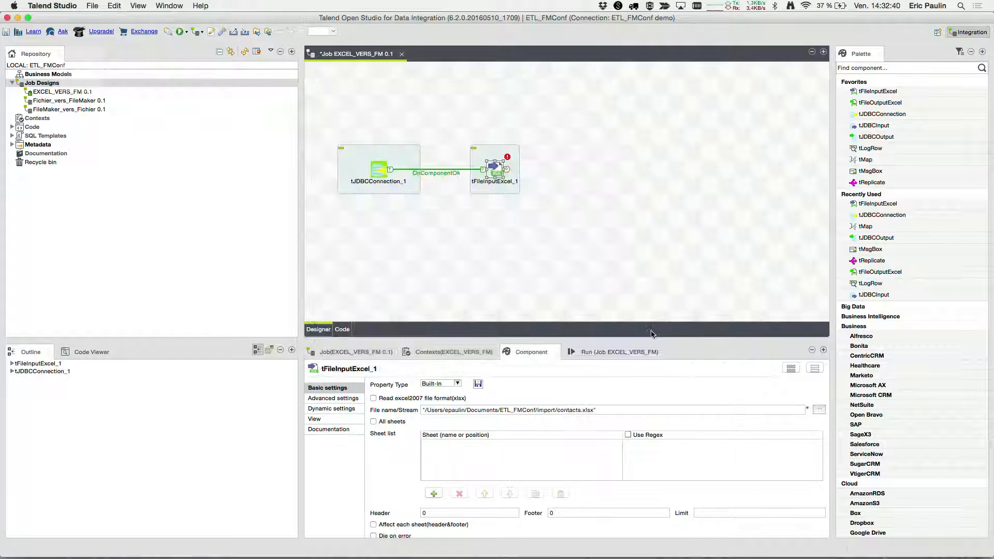
pyautogui.click(373, 399)
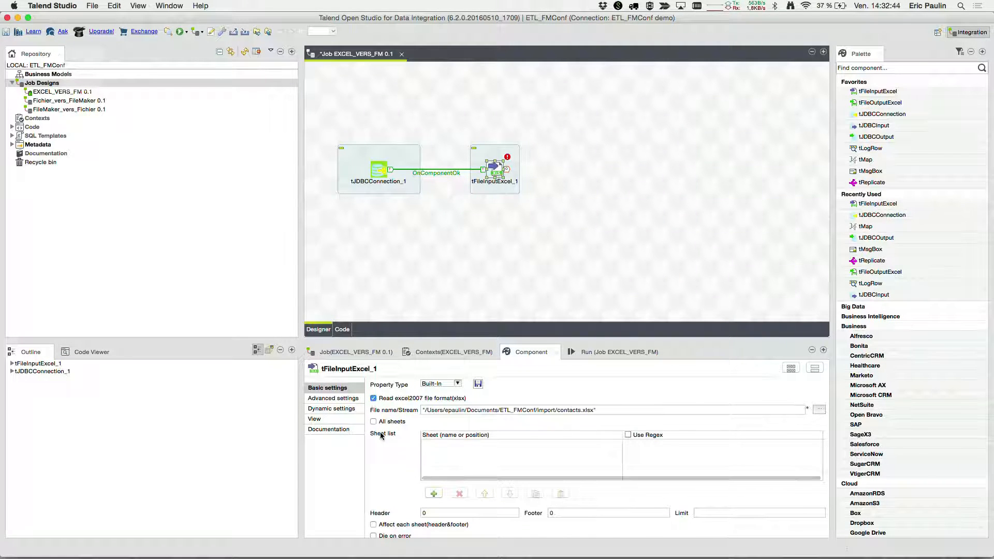
pyautogui.click(374, 422)
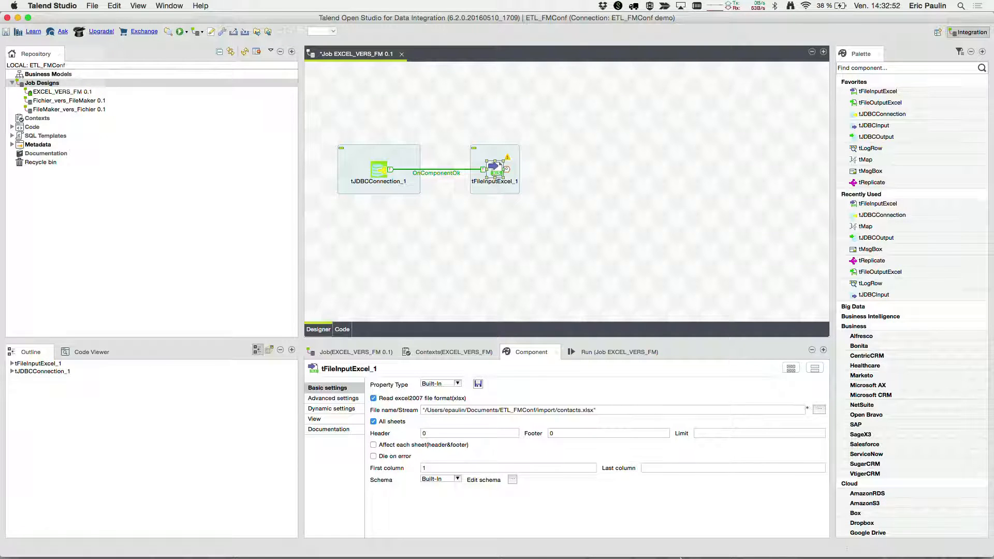
# Open contacts.xlsx from the ETL_FMConf import folder in Excel to examine its header row and columns, and return to Talend Studio
pyautogui.moveTo(751, 549)
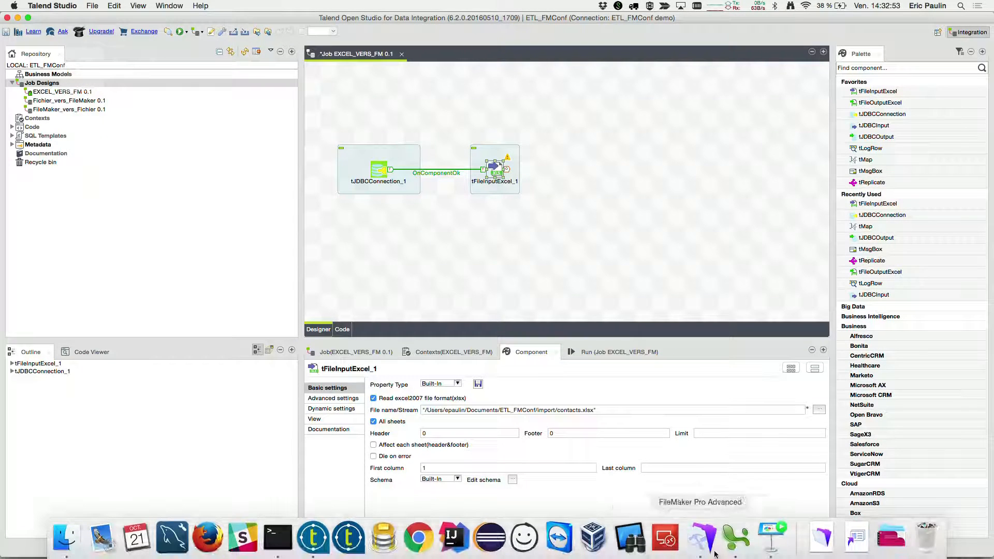
pyautogui.click(66, 539)
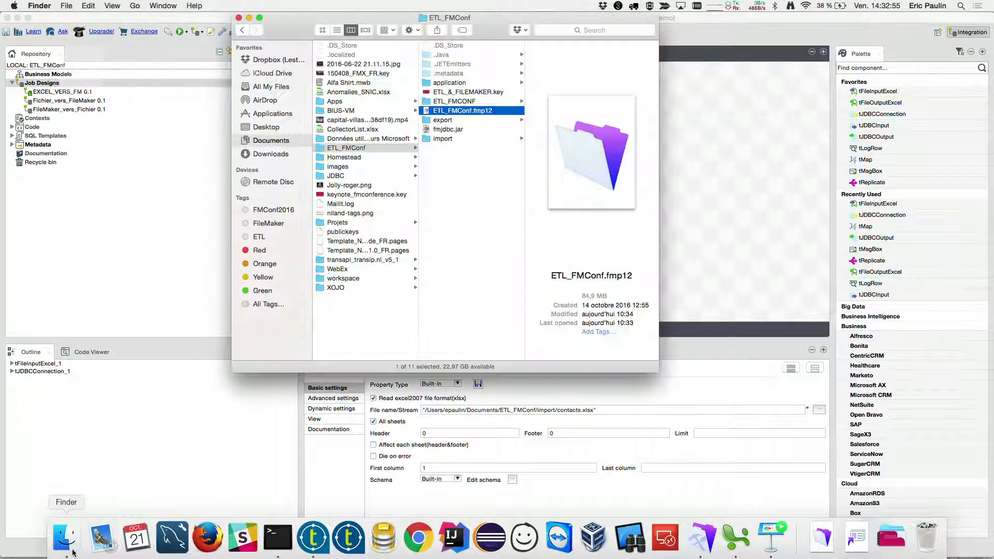
pyautogui.click(448, 140)
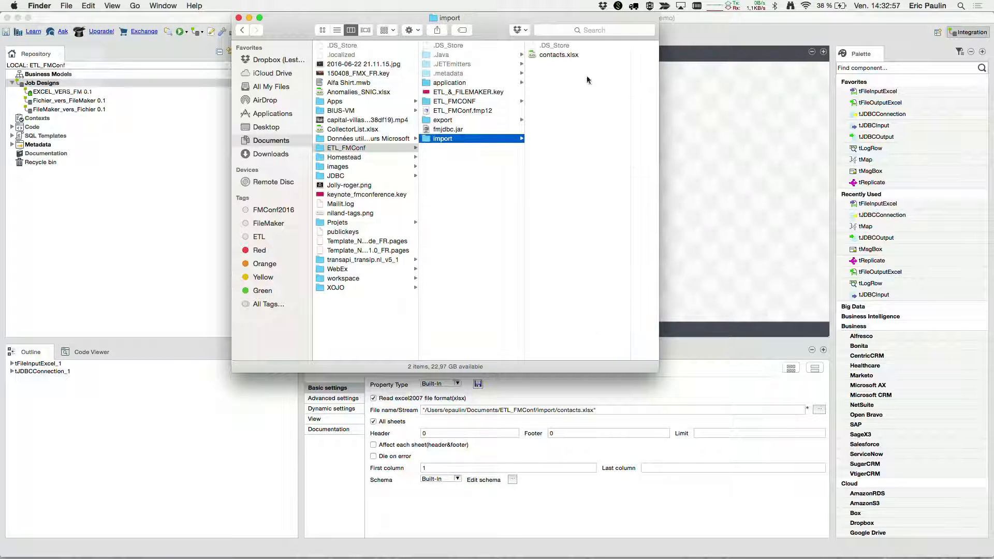
pyautogui.doubleClick(561, 58)
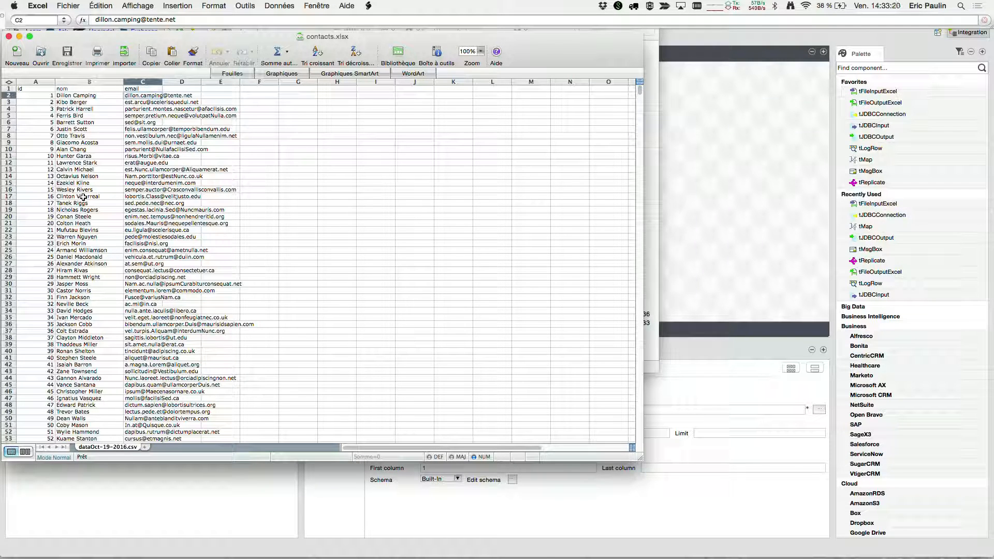
pyautogui.click(754, 237)
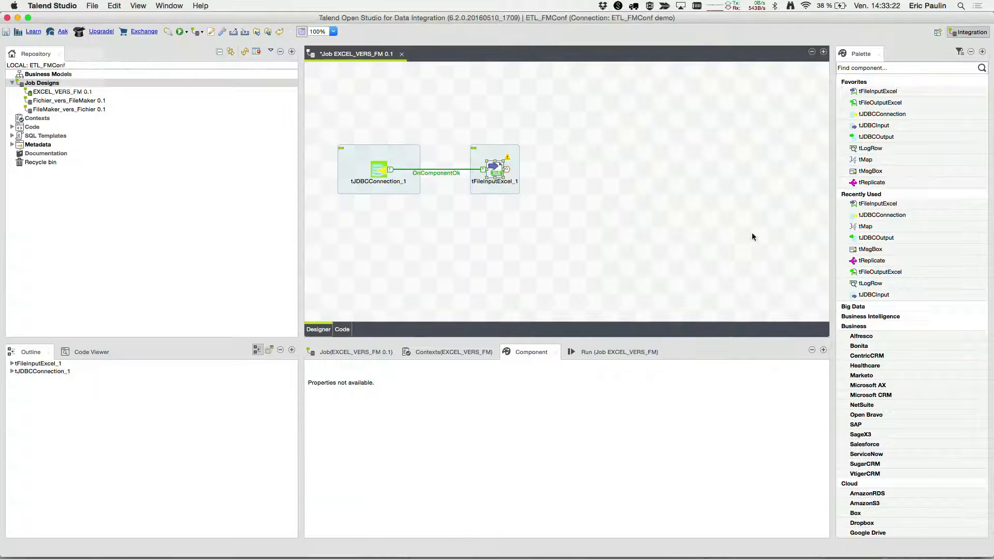
pyautogui.click(754, 236)
# Set the number of header rows to 1 in the tFileInputExcel settings
pyautogui.click(494, 177)
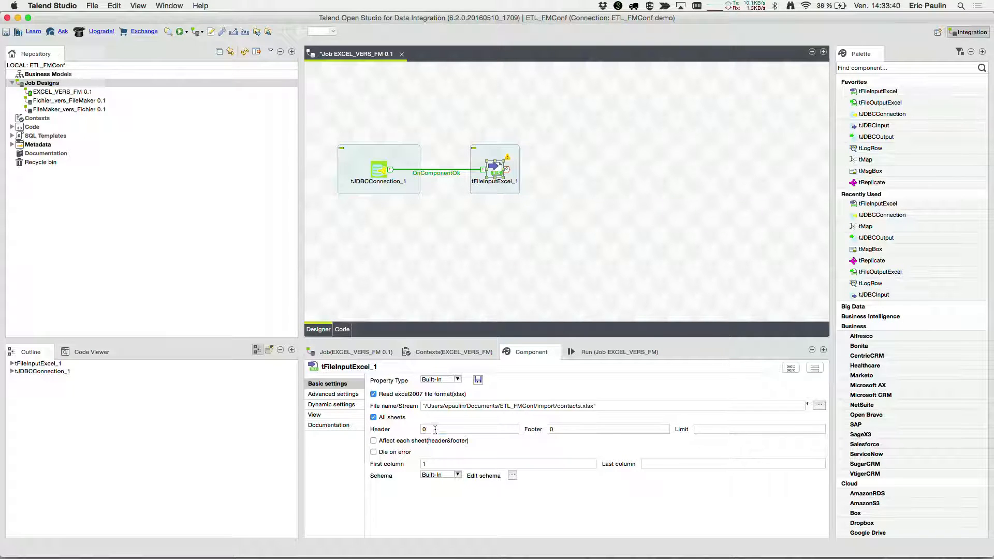
pyautogui.click(426, 429)
pyautogui.press('BackSpace')
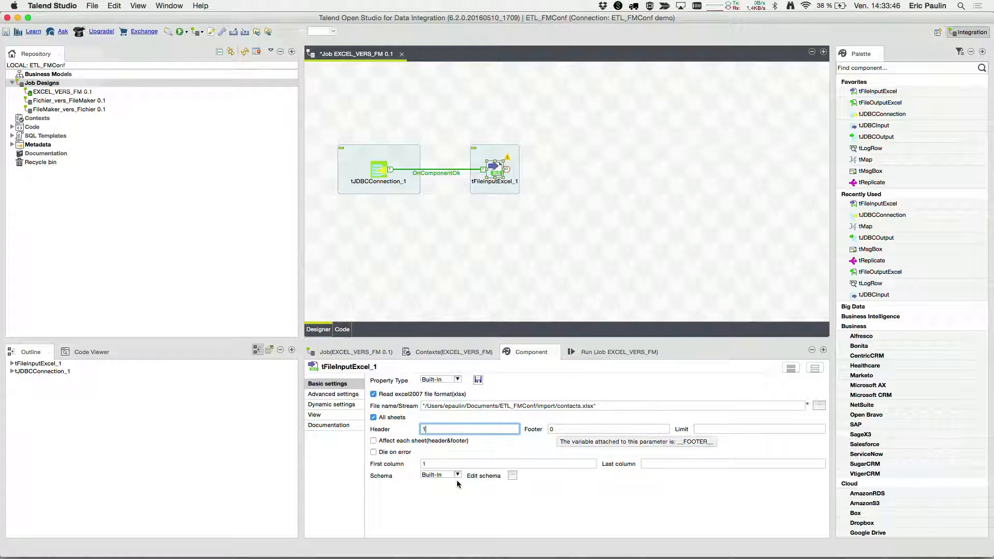
# Add a column named ID to the tFileInputExcel schema and mark it as the key
pyautogui.click(513, 476)
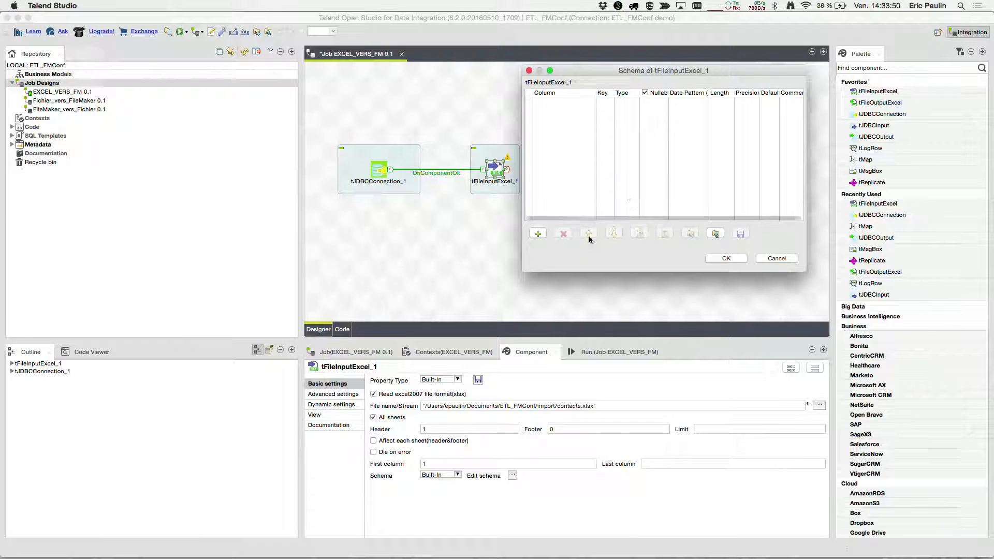
pyautogui.click(537, 233)
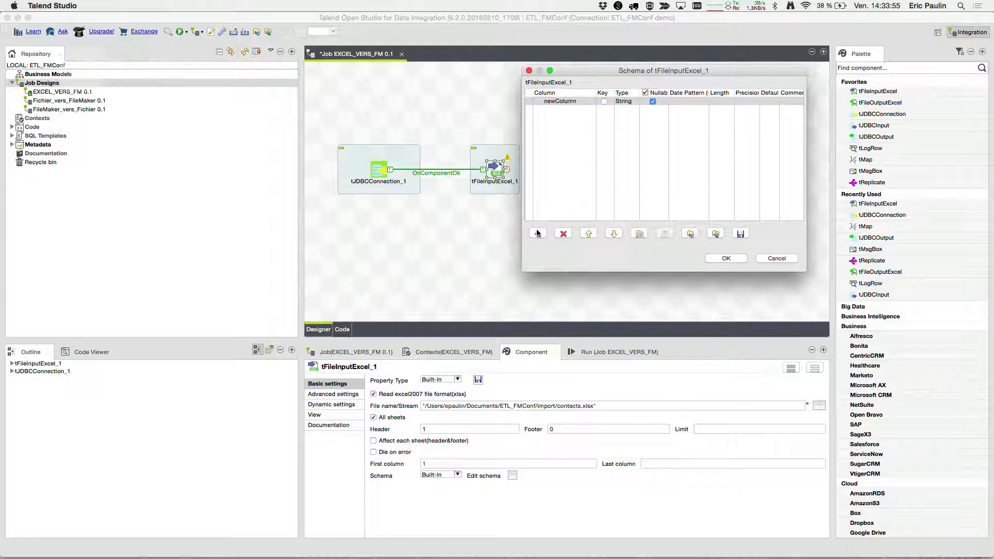
pyautogui.click(564, 99)
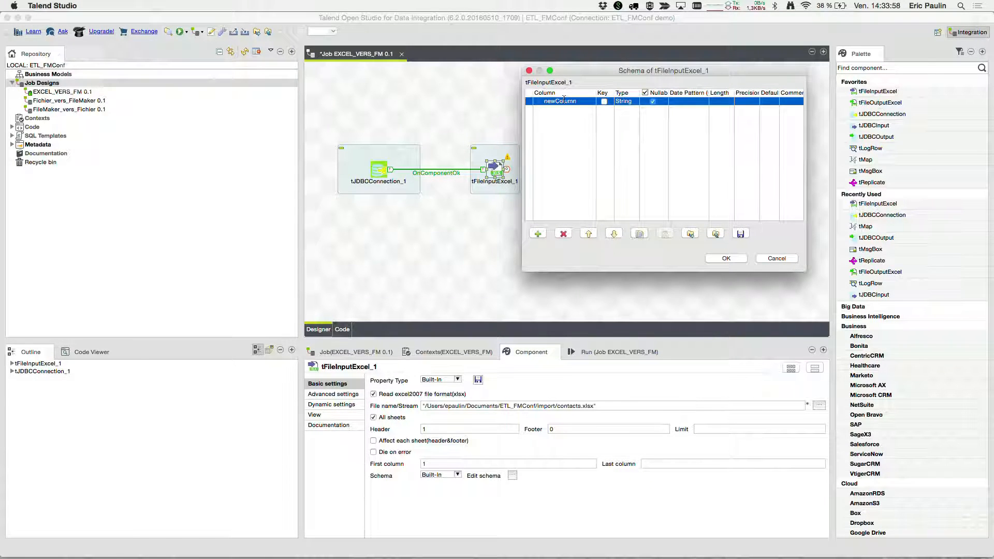
pyautogui.click(563, 101)
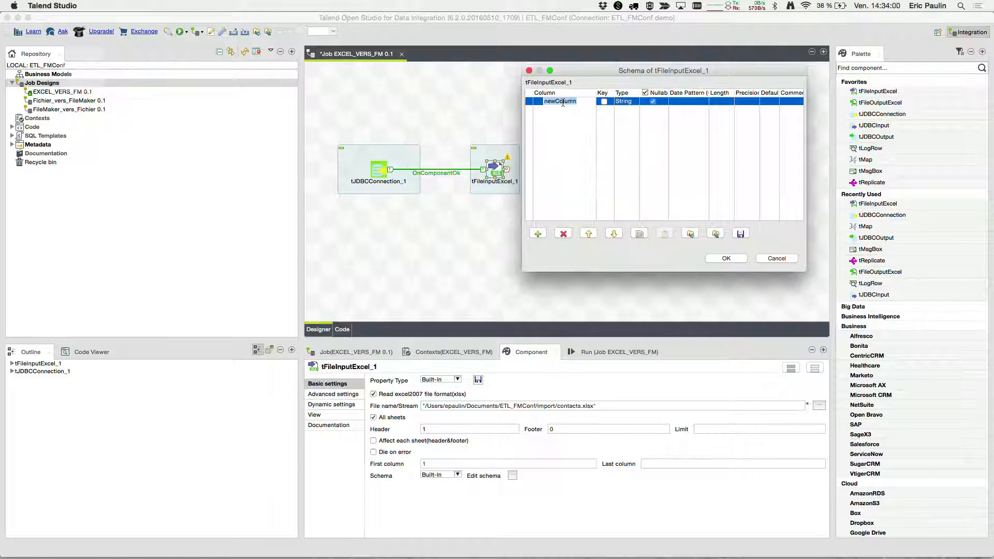
pyautogui.write('ID')
pyautogui.click(605, 101)
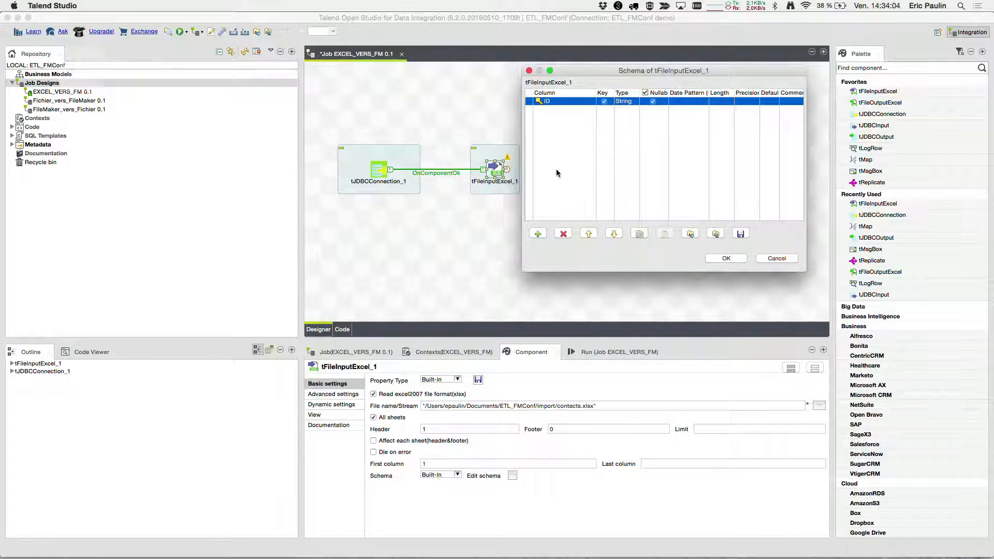
# Add a second column named NOM to the tFileInputExcel schema
pyautogui.click(538, 234)
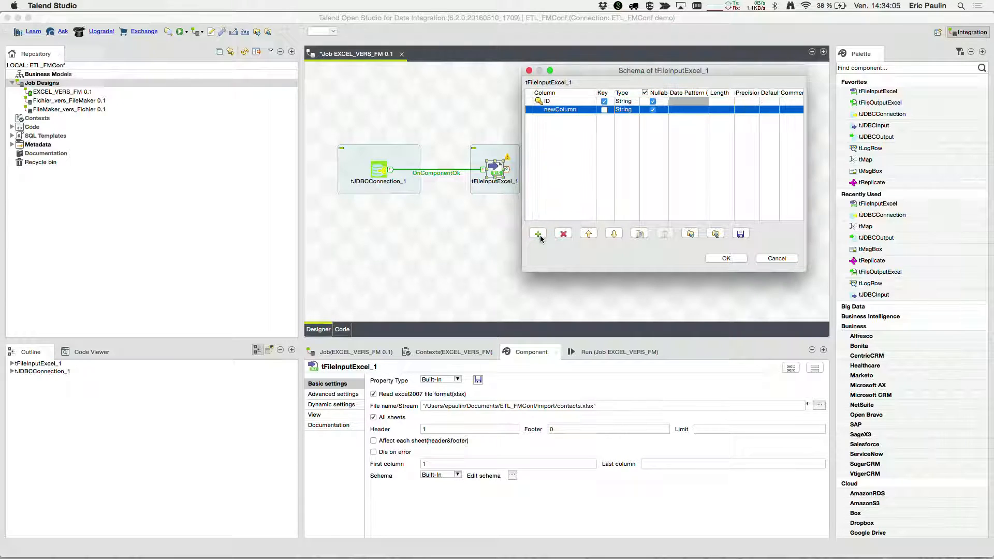
pyautogui.click(570, 111)
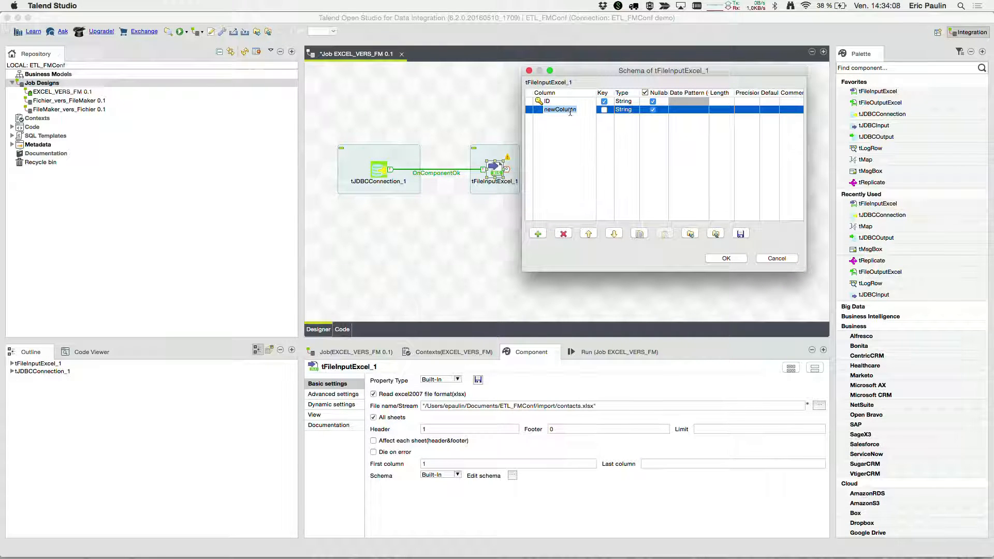
pyautogui.write('NOM')
pyautogui.press('Return')
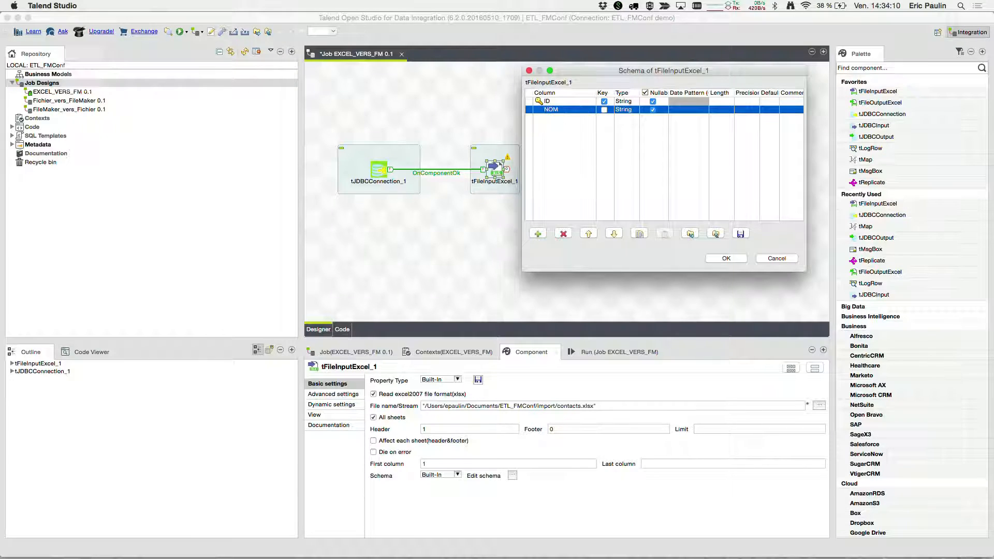
# Add a third column to the tFileInputExcel schema, try to name it EMAIL, and accept the schema
pyautogui.click(539, 234)
pyautogui.click(563, 119)
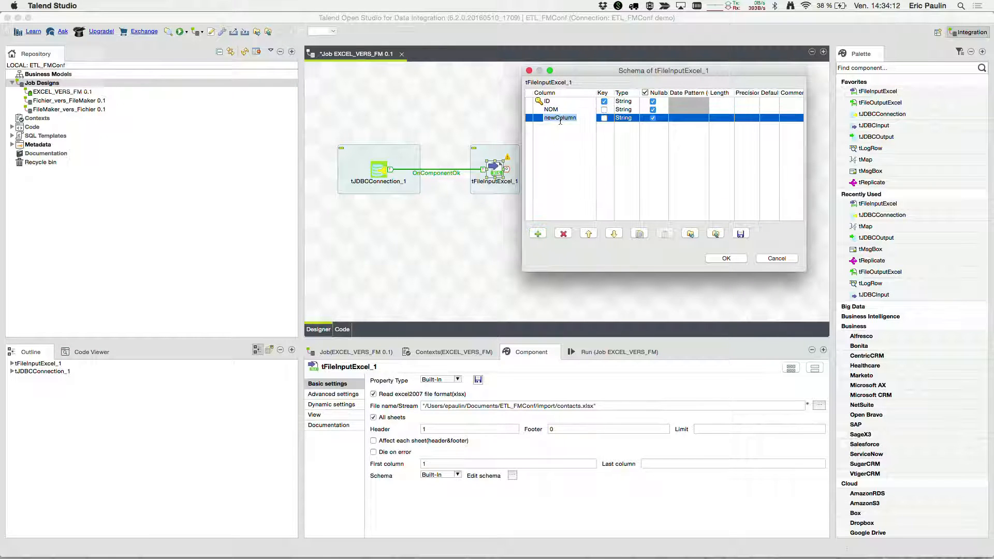
pyautogui.write('EMAIL')
pyautogui.click(725, 258)
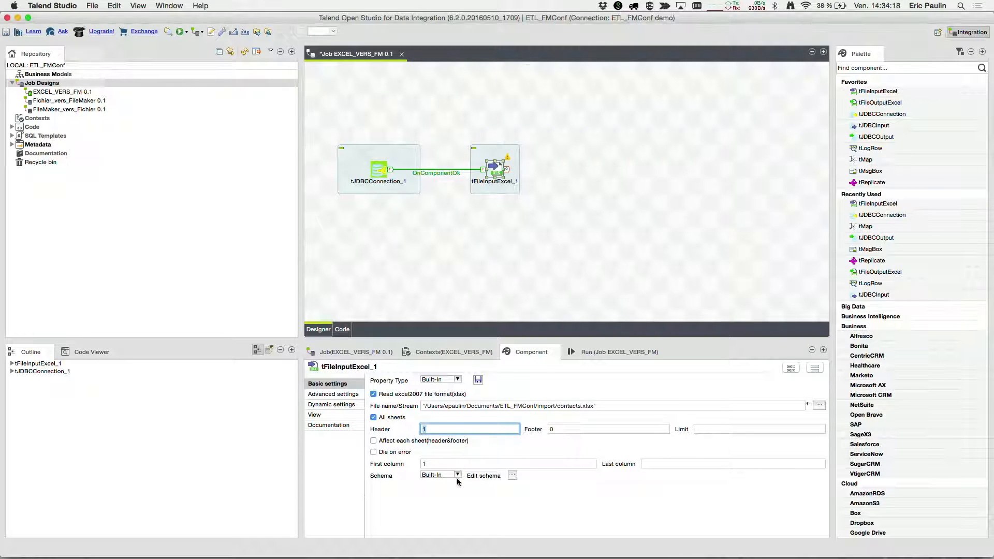
# Reopen the tFileInputExcel schema and try to rename the third column as EMAIL
pyautogui.click(513, 475)
pyautogui.click(604, 165)
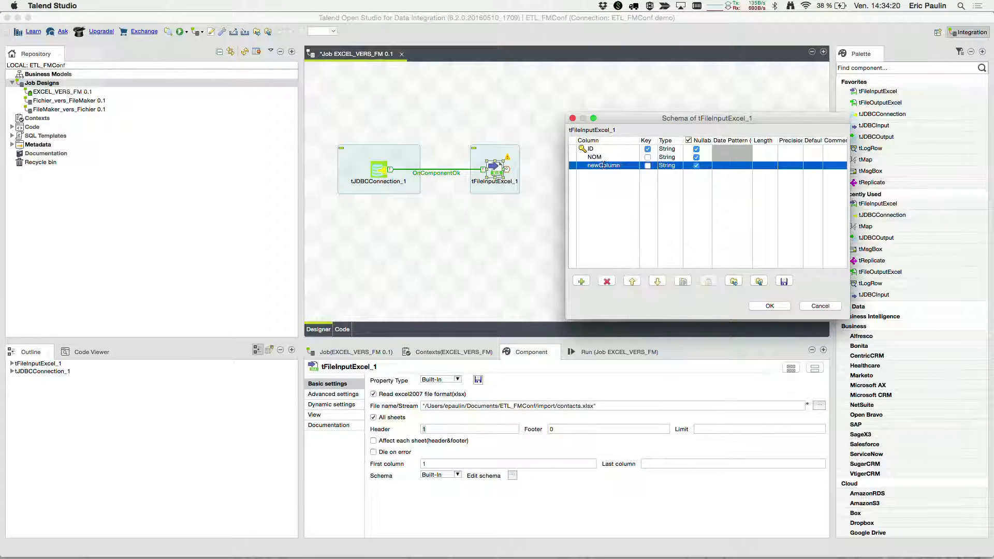
pyautogui.click(604, 165)
pyautogui.write('EMAIL')
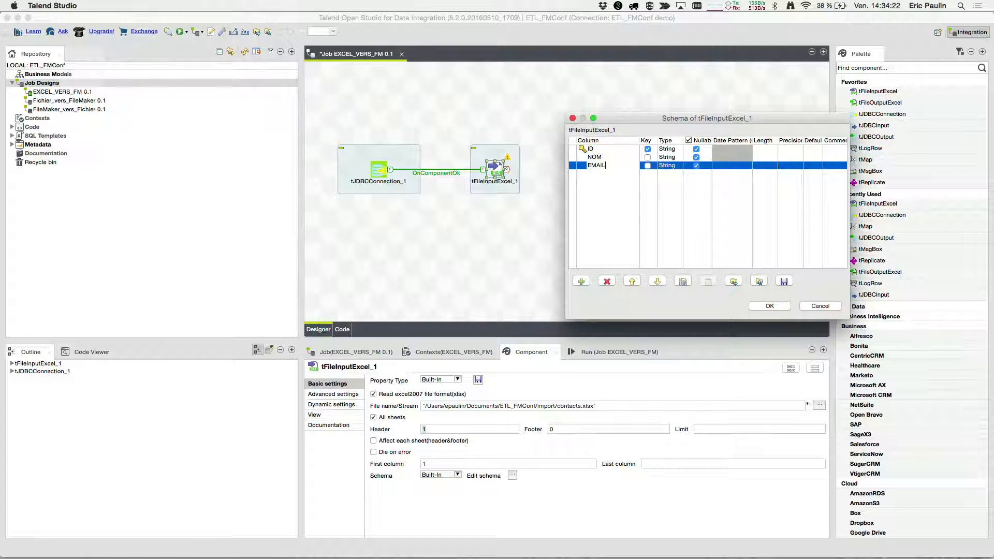
pyautogui.click(769, 306)
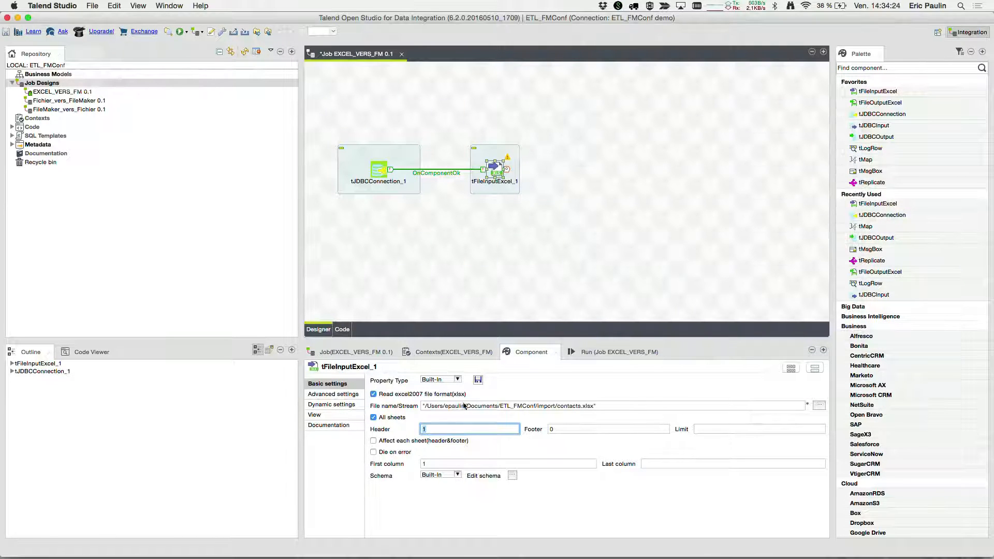
# Rename the third column of the tFileInputExcel schema as EMAIL, commit the name, and accept the schema
pyautogui.click(512, 475)
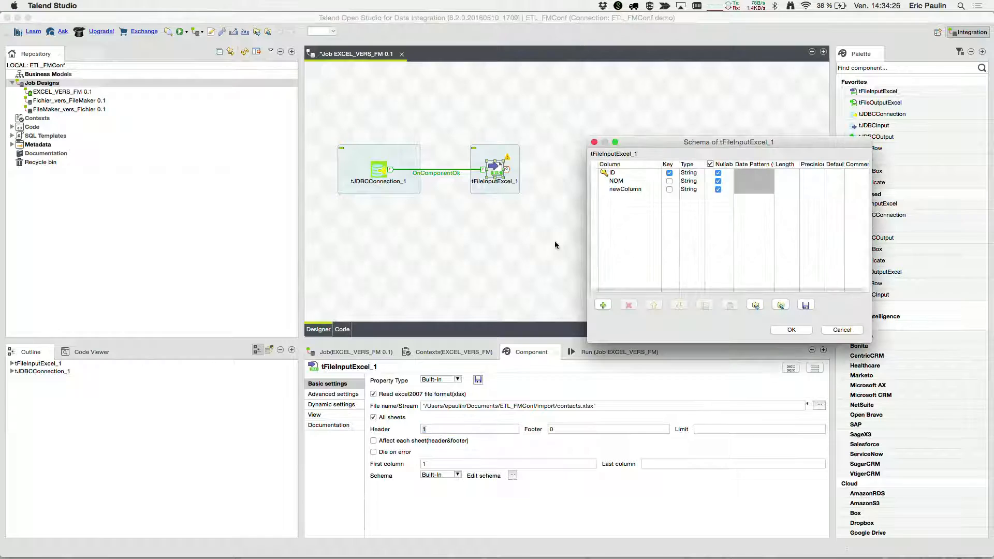
pyautogui.click(634, 190)
pyautogui.click(634, 190)
pyautogui.write('EMAIL')
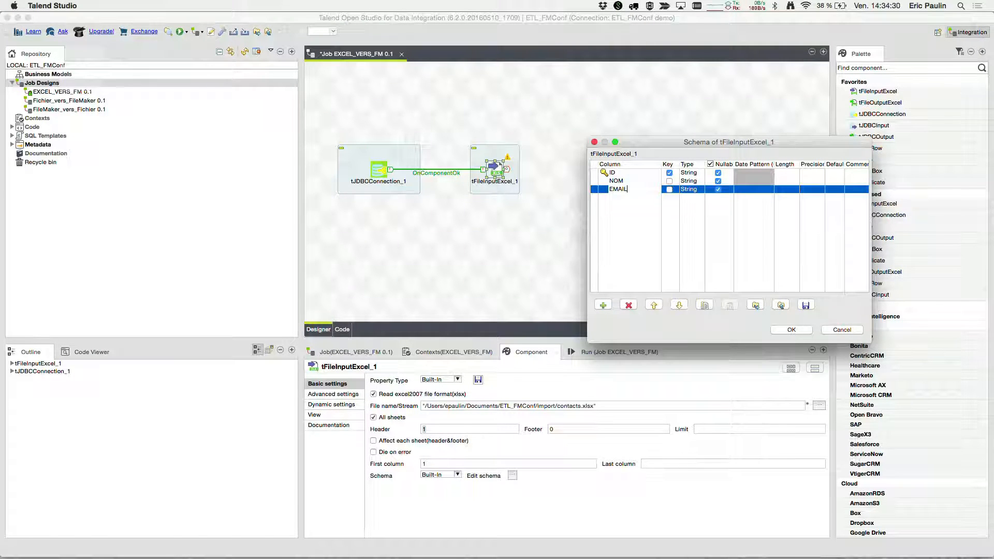
pyautogui.press('Return')
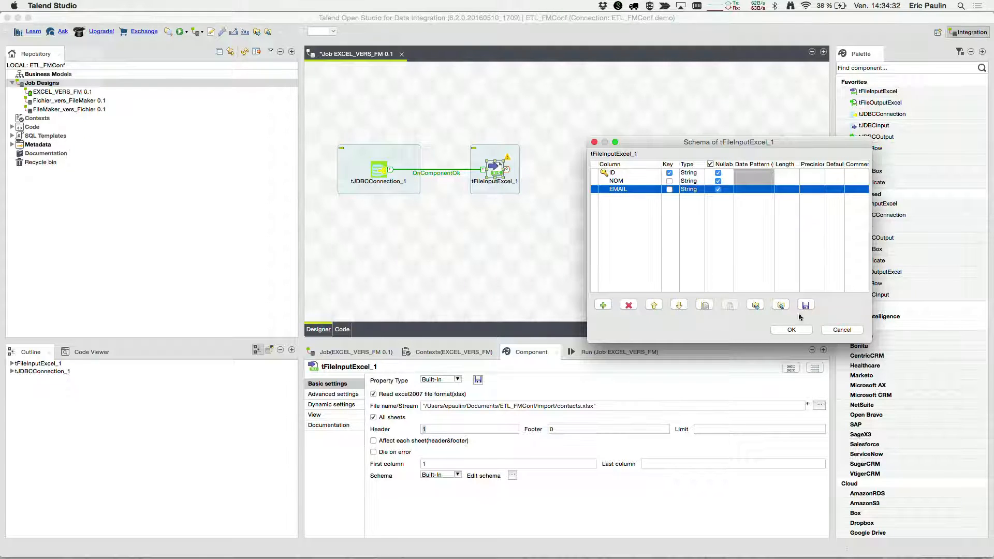
pyautogui.click(795, 329)
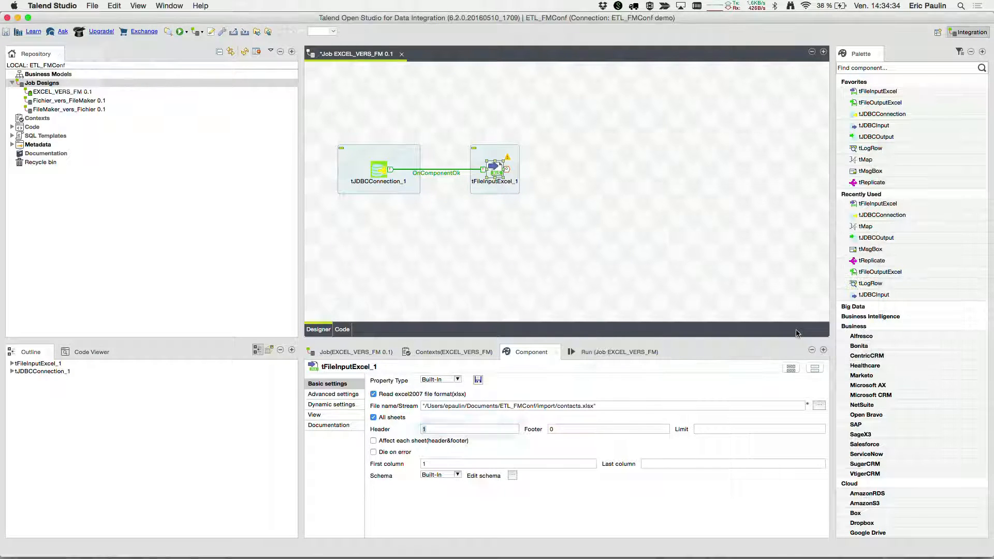
pyautogui.click(624, 235)
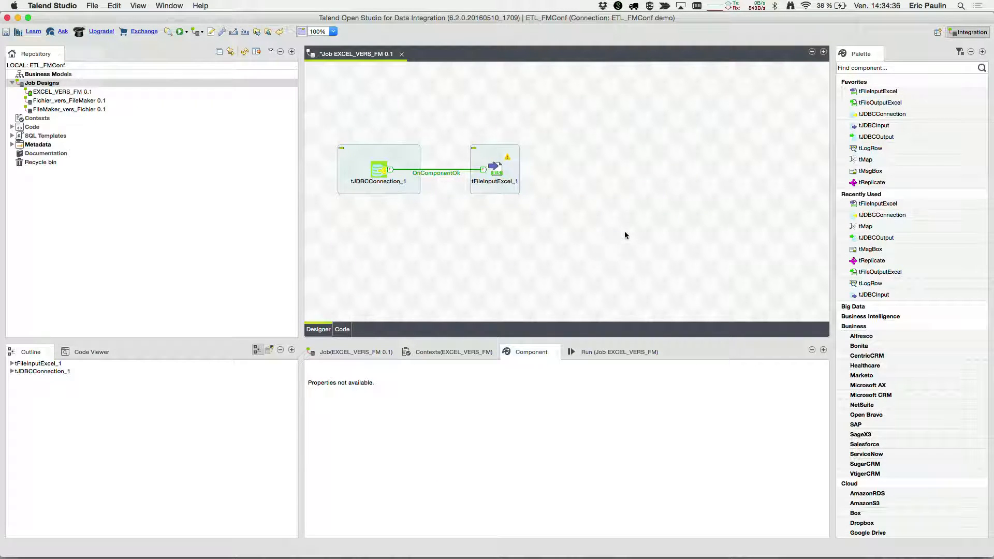
pyautogui.click(495, 176)
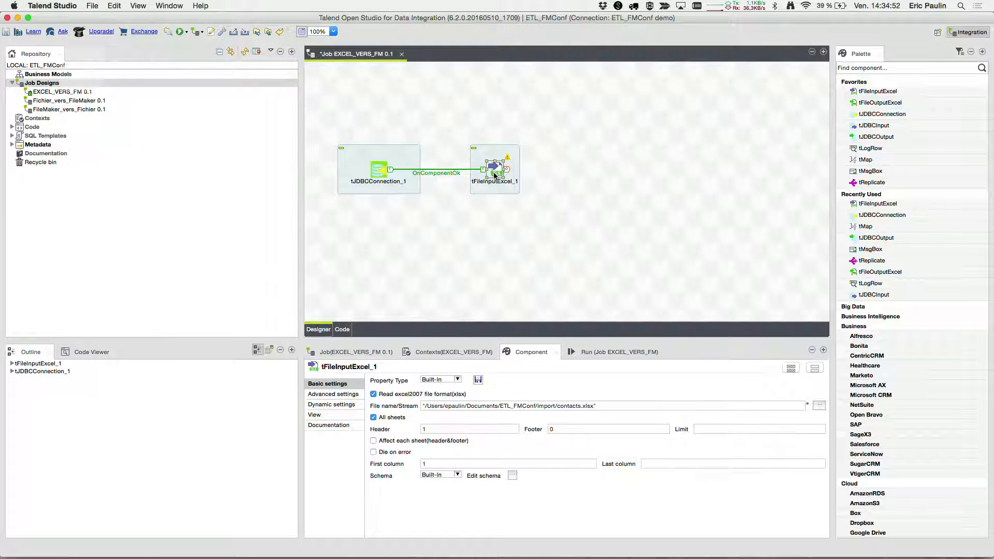
pyautogui.click(568, 232)
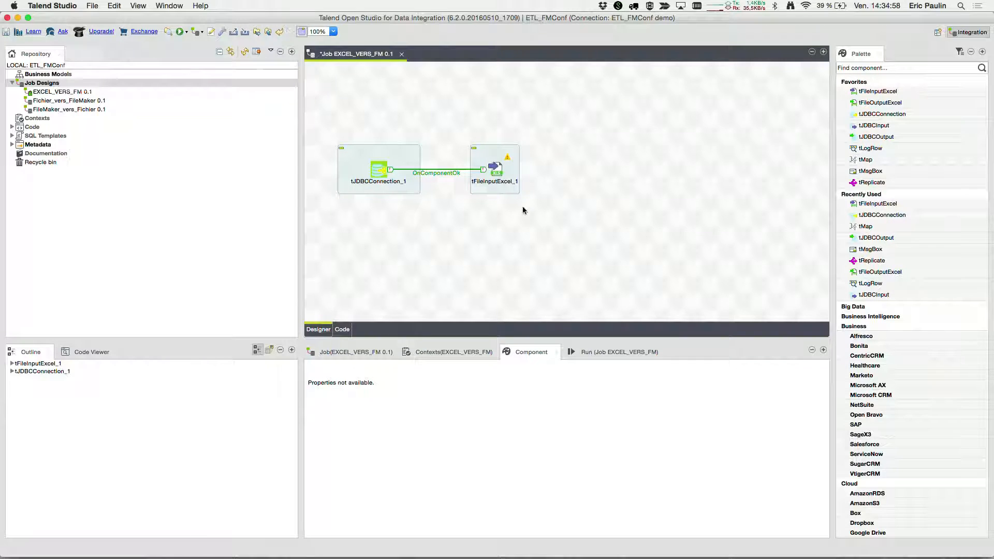
# Add a tJDBCOutput component to the job canvas beside the tFileInputExcel component
pyautogui.click(857, 172)
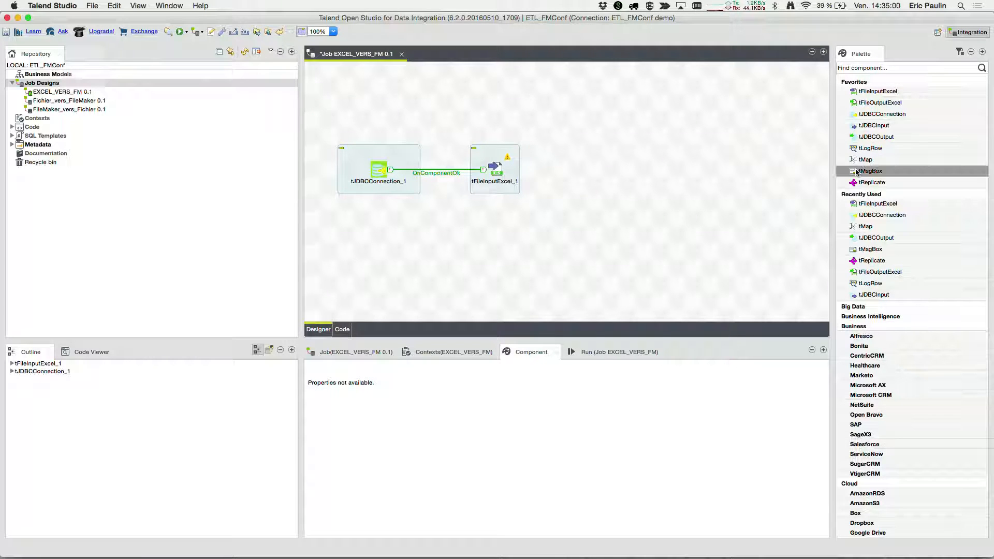
pyautogui.click(876, 136)
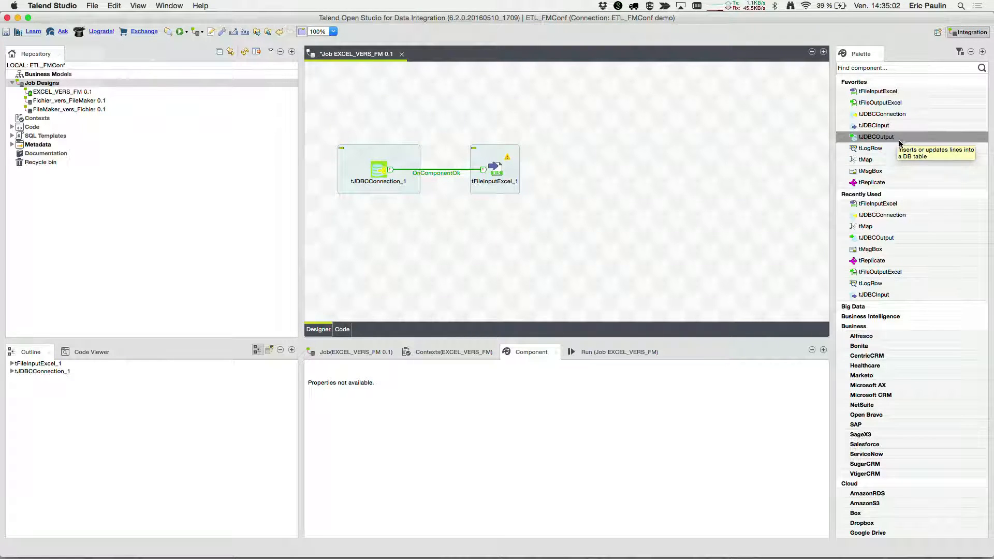
pyautogui.click(591, 171)
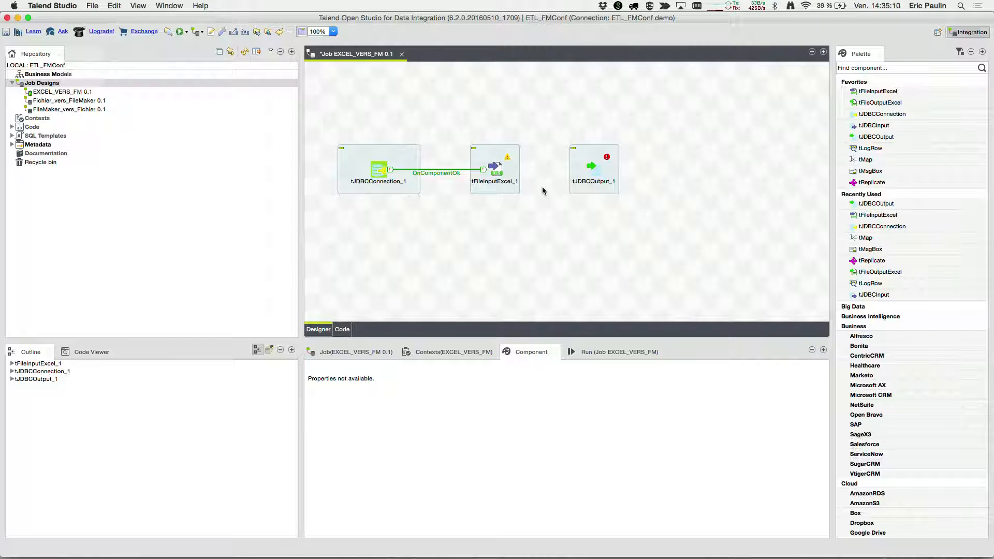
# Configure the tJDBCOutput component to use the existing tJDBCConnection_1 connection, with the table "contacts" and the data action Insert
pyautogui.click(599, 173)
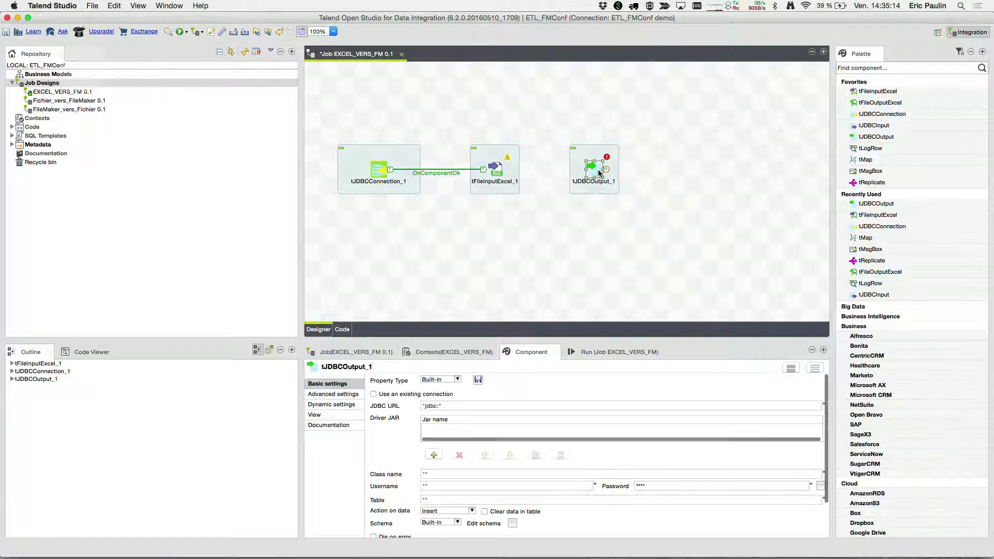
pyautogui.click(391, 396)
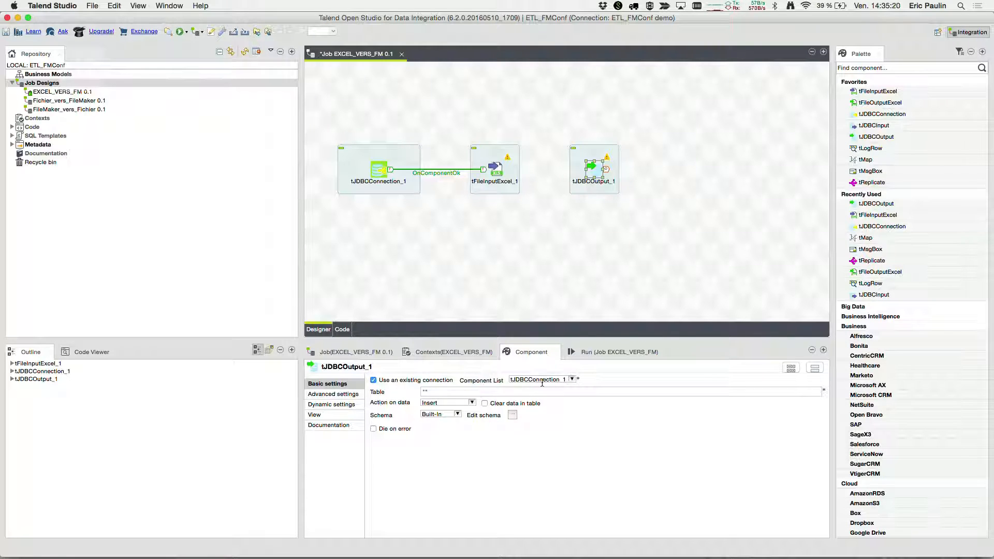
pyautogui.click(425, 392)
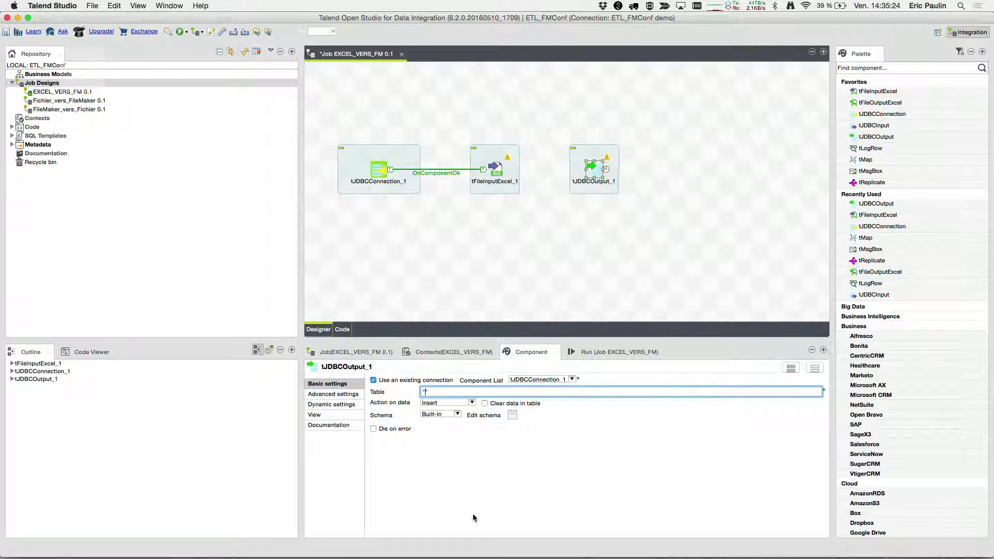
pyautogui.write('contacts')
pyautogui.click(472, 403)
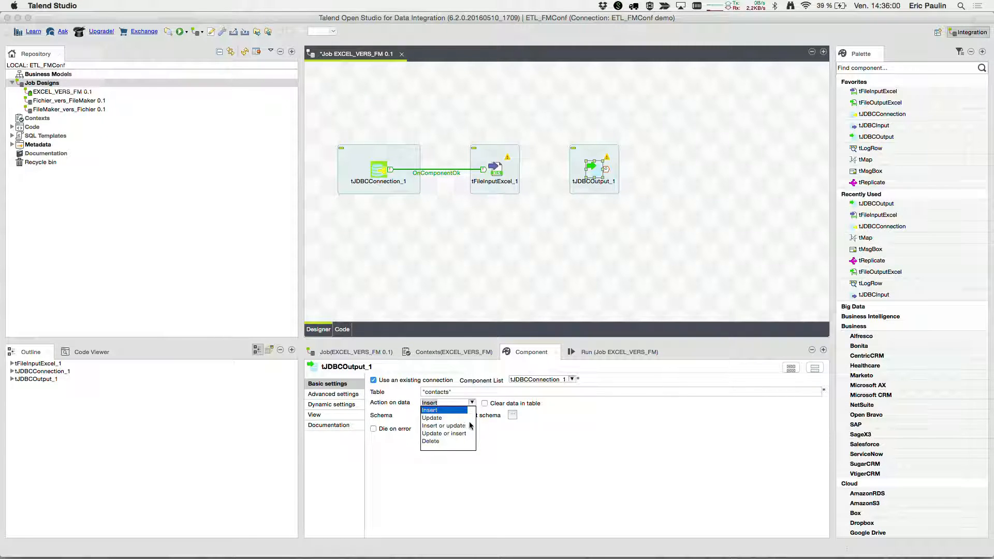
pyautogui.click(447, 412)
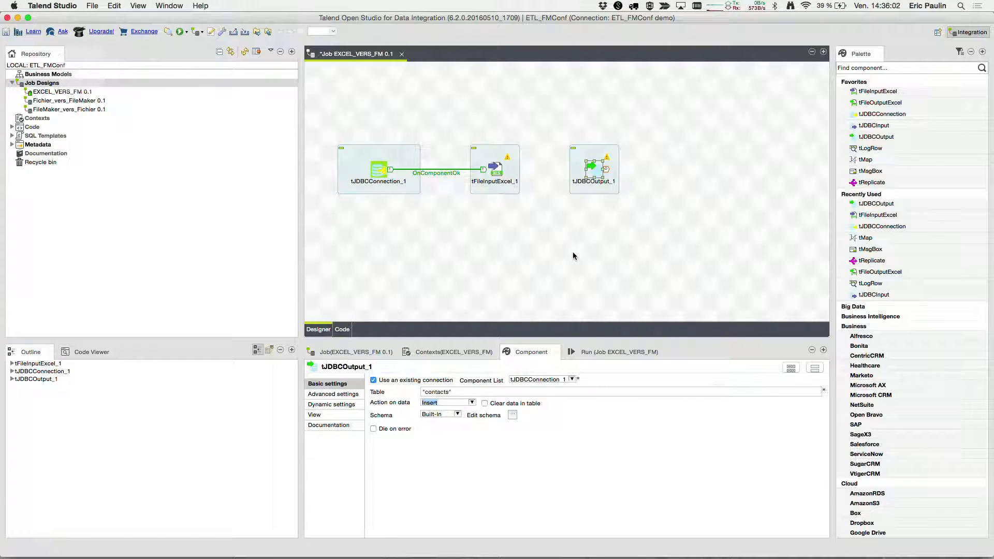
# Connect the tFileInputExcel component to the tJDBCOutput component with a Main row
pyautogui.click(589, 266)
pyautogui.click(593, 167)
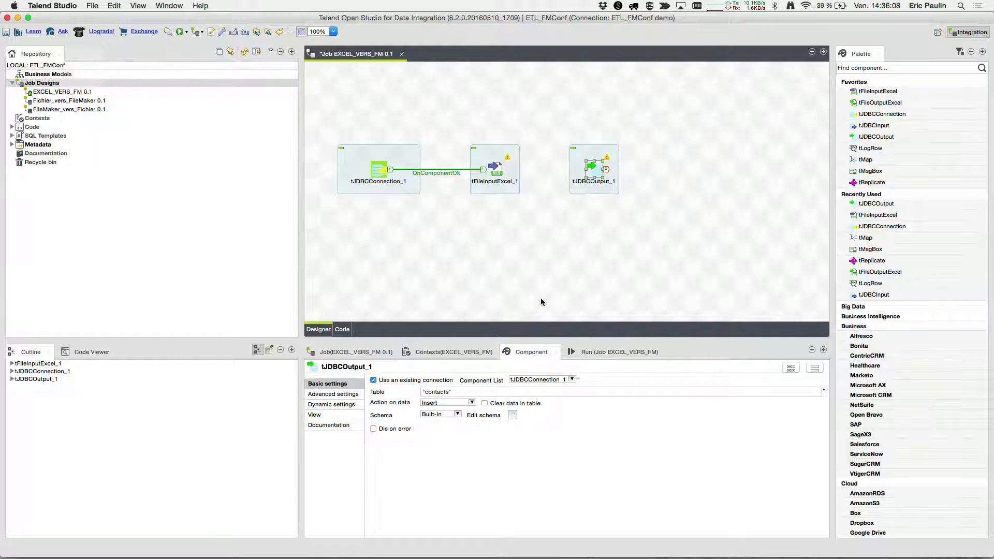
pyautogui.rightClick(501, 176)
pyautogui.moveTo(520, 178)
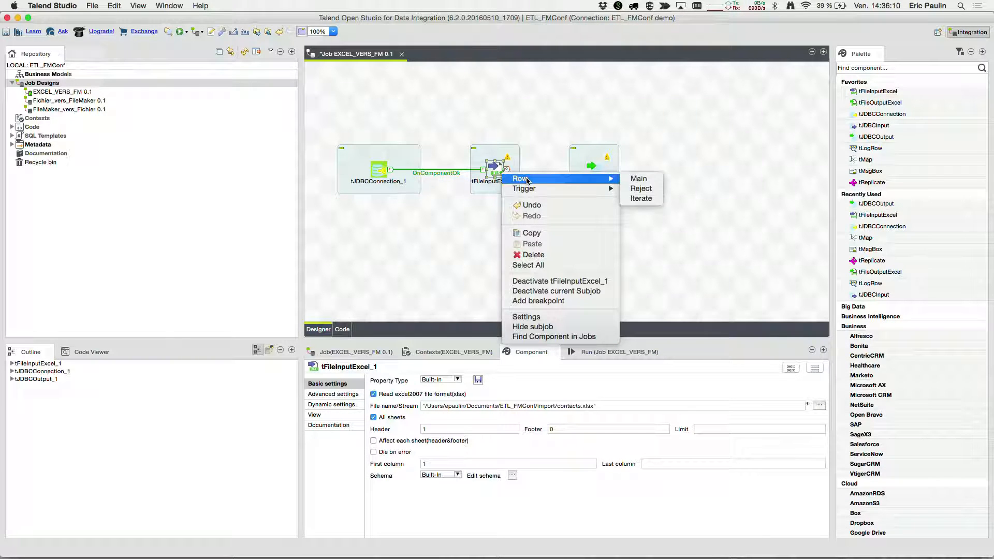
pyautogui.click(627, 178)
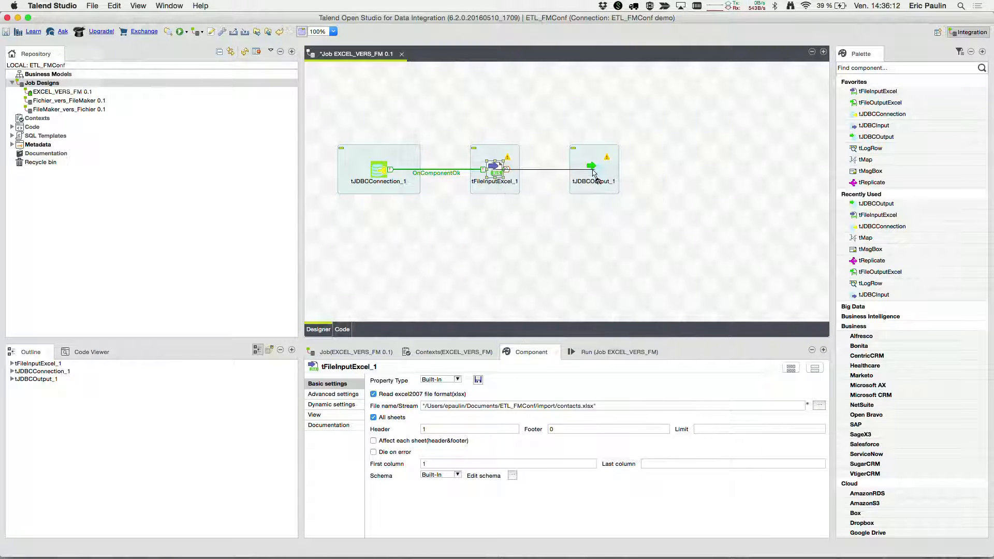
pyautogui.click(592, 166)
pyautogui.click(578, 242)
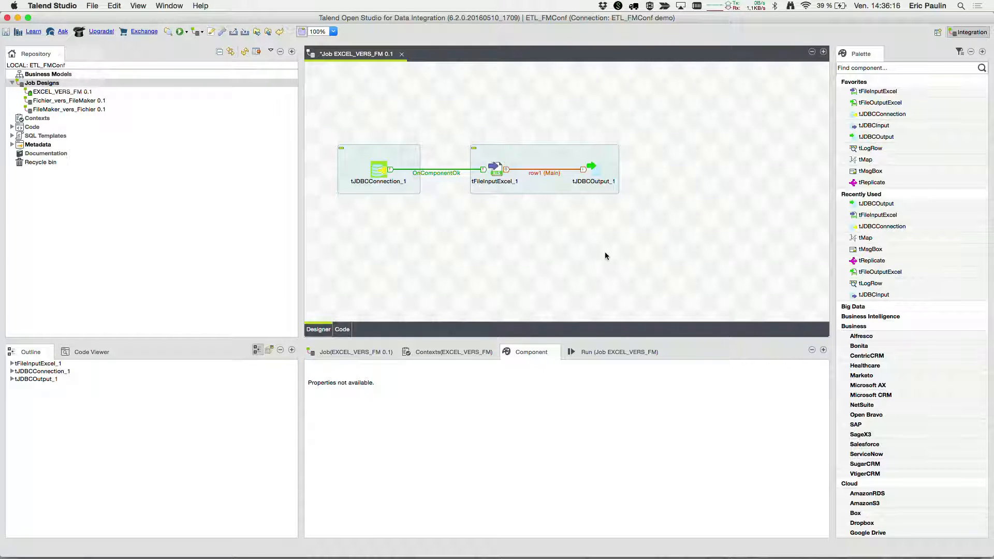
# Check the Contacts layout in FileMaker Pro, and return to Talend Studio to run the EXCEL_VERS_FM job
pyautogui.moveTo(606, 558)
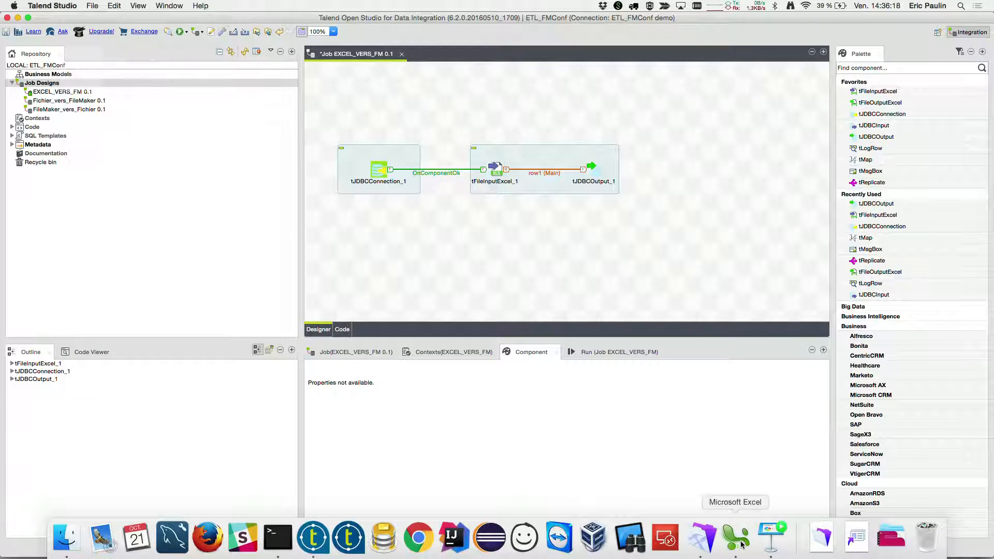
pyautogui.click(697, 539)
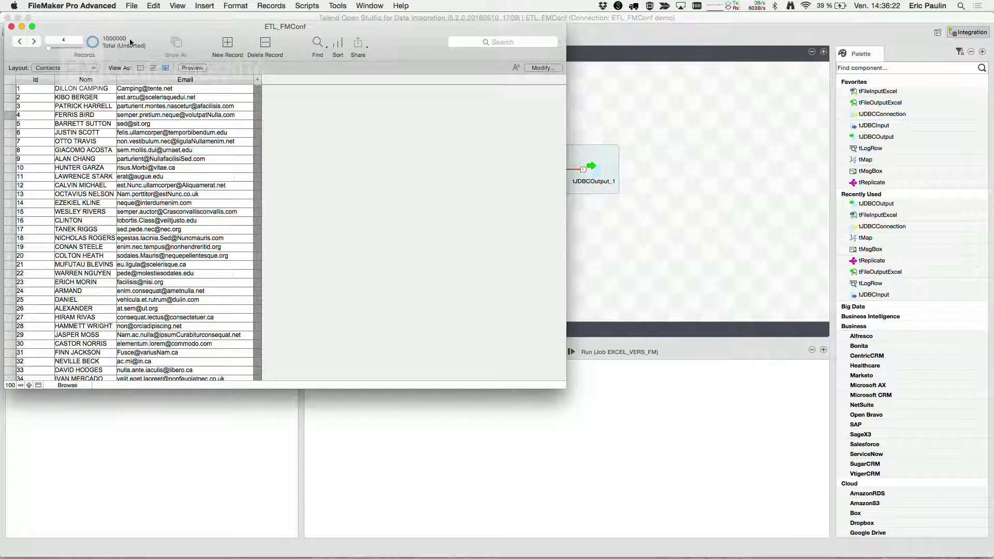
pyautogui.click(687, 245)
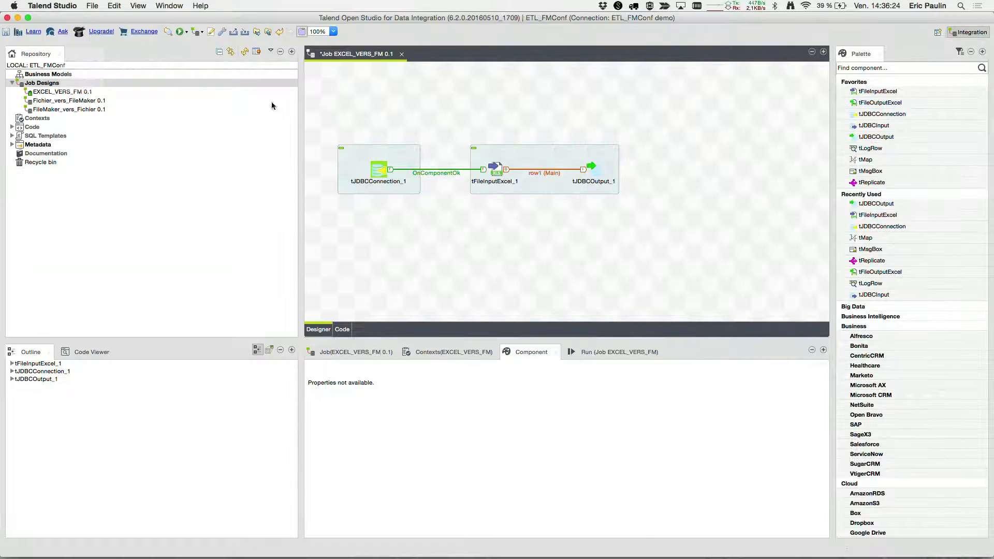
pyautogui.click(179, 32)
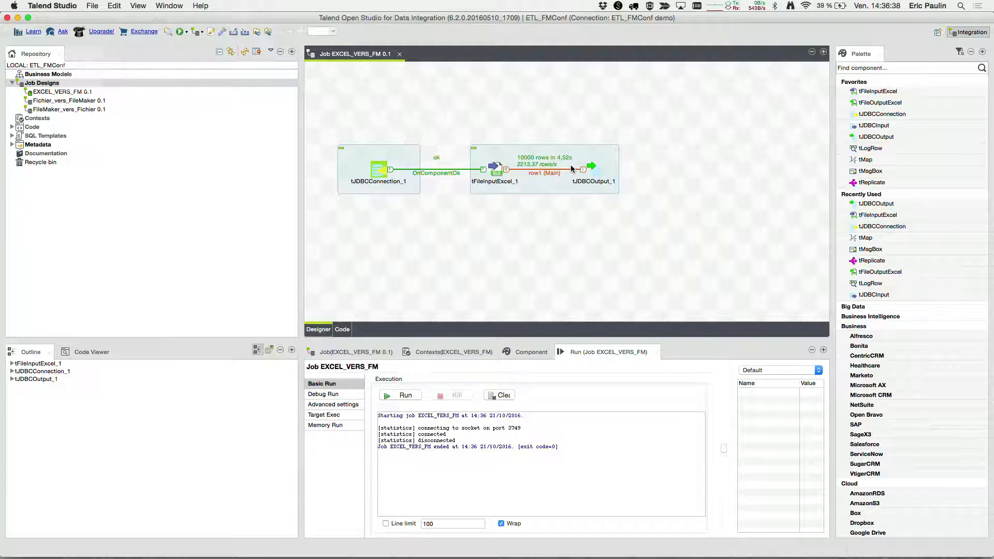
pyautogui.click(531, 235)
# Add a tMap component below the data flow and delete the row1 link between tFileInputExcel and tJDBCOutput
pyautogui.click(866, 170)
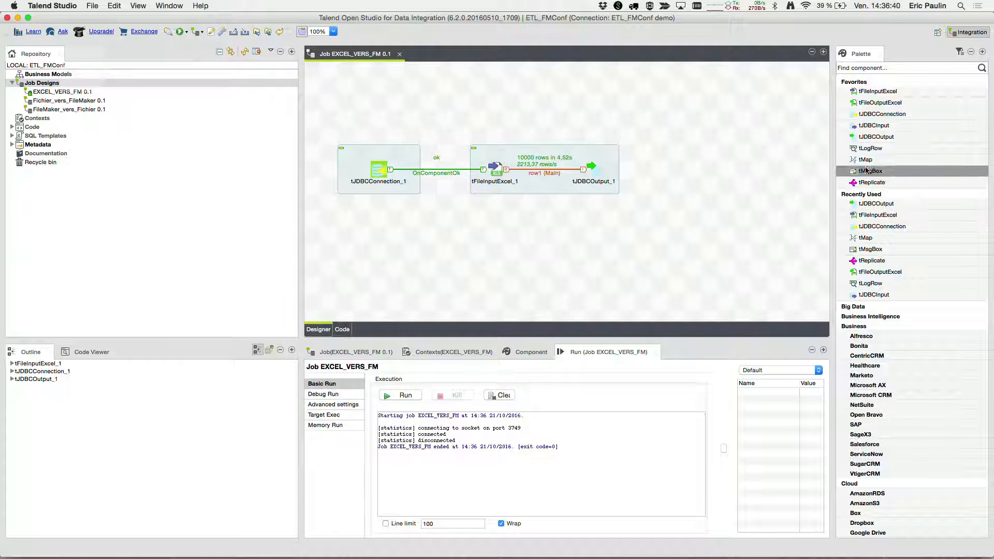
pyautogui.moveTo(871, 167); pyautogui.dragTo(546, 252)
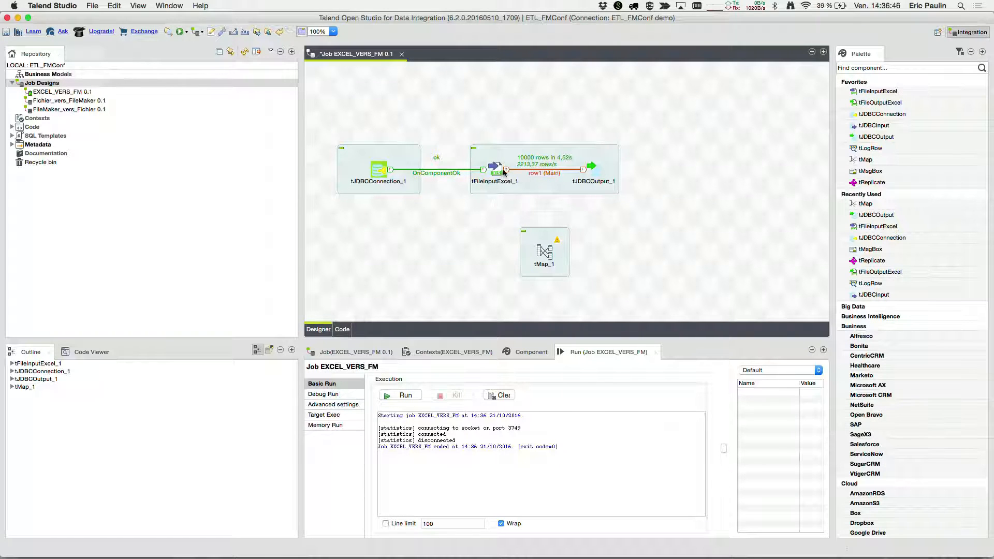
pyautogui.rightClick(539, 172)
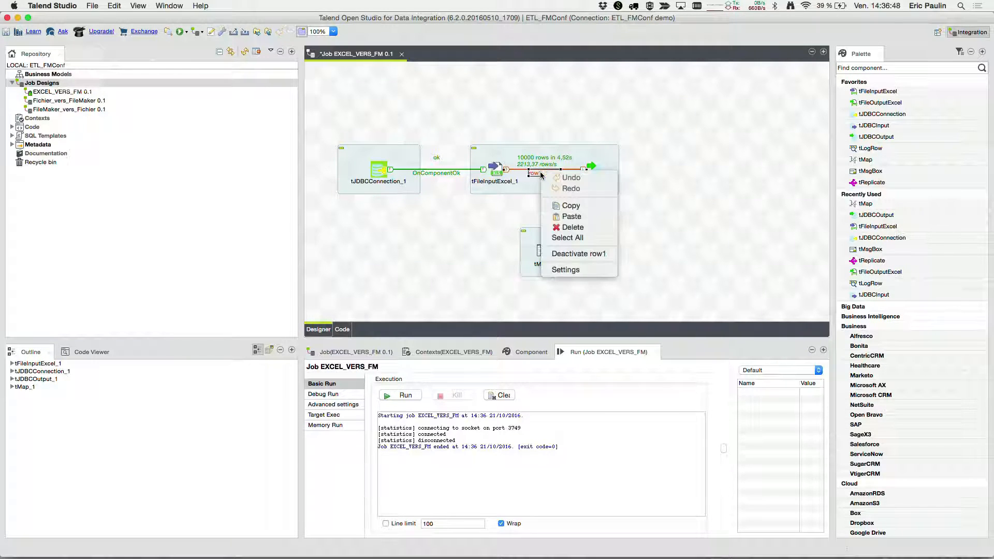
pyautogui.click(573, 227)
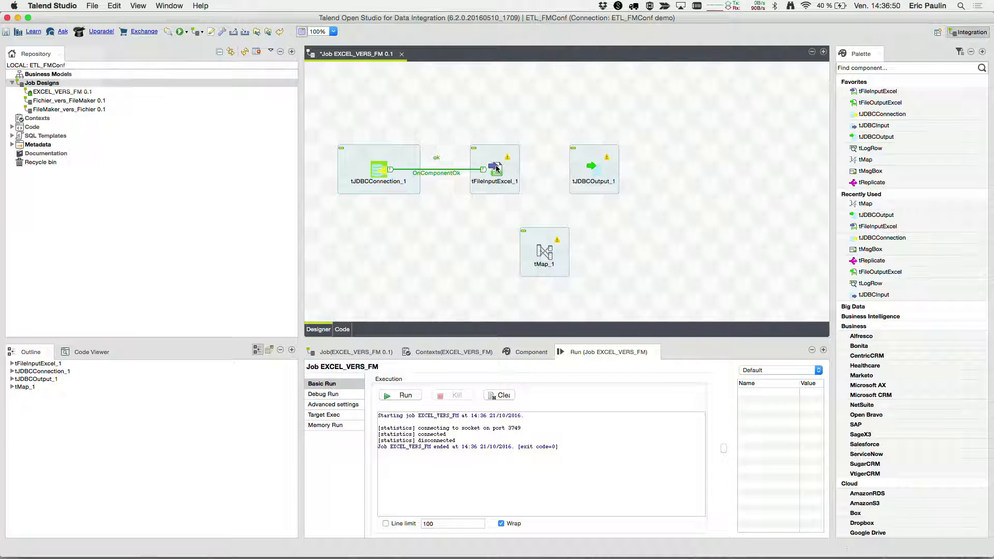
# Connect the tFileInputExcel component to the tMap component with a Main row
pyautogui.rightClick(502, 170)
pyautogui.moveTo(527, 178)
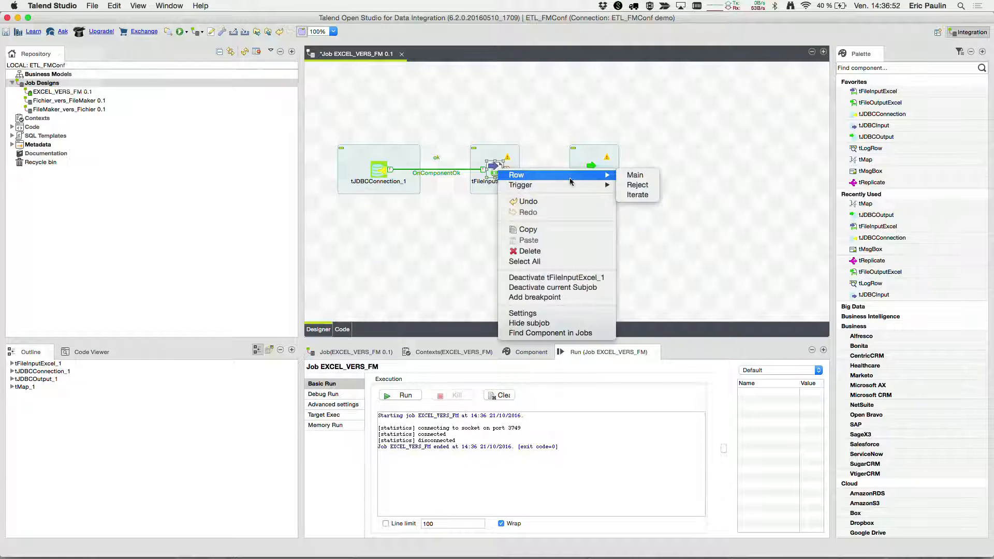
pyautogui.click(635, 175)
pyautogui.click(538, 252)
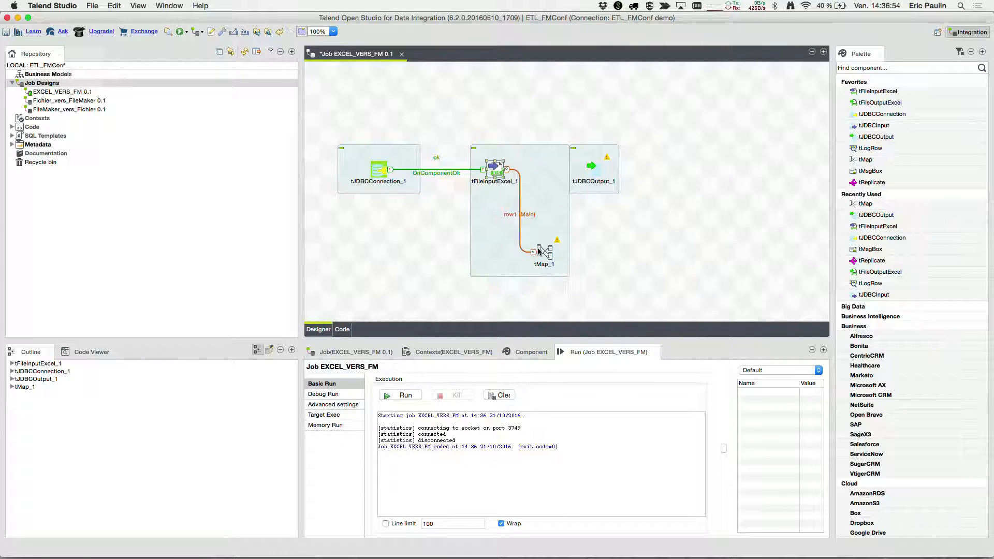
# Link the tMap component to tJDBCOutput with a new output named "miseenforme", taking the schema of the target component
pyautogui.rightClick(539, 252)
pyautogui.moveTo(549, 251)
pyautogui.click(683, 253)
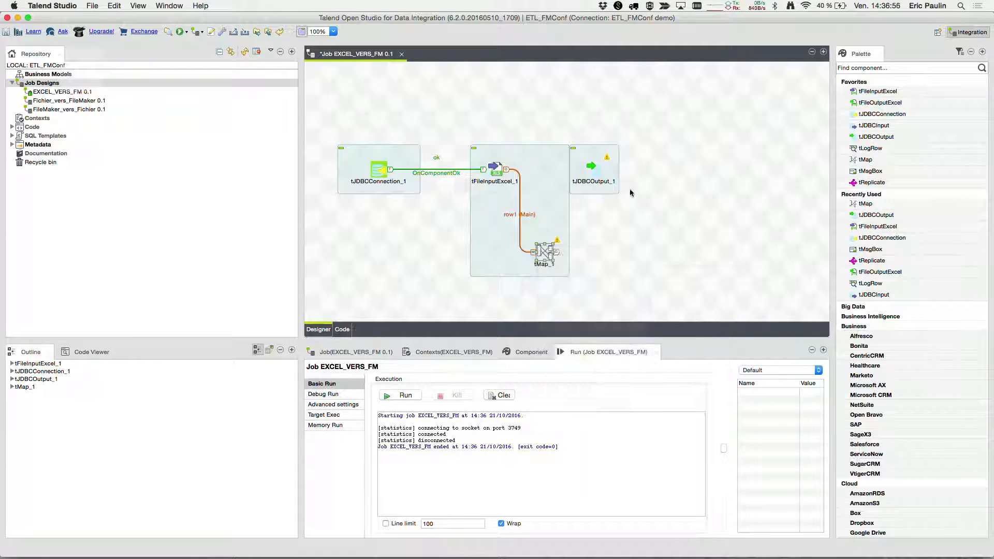
pyautogui.click(595, 176)
pyautogui.write('m')
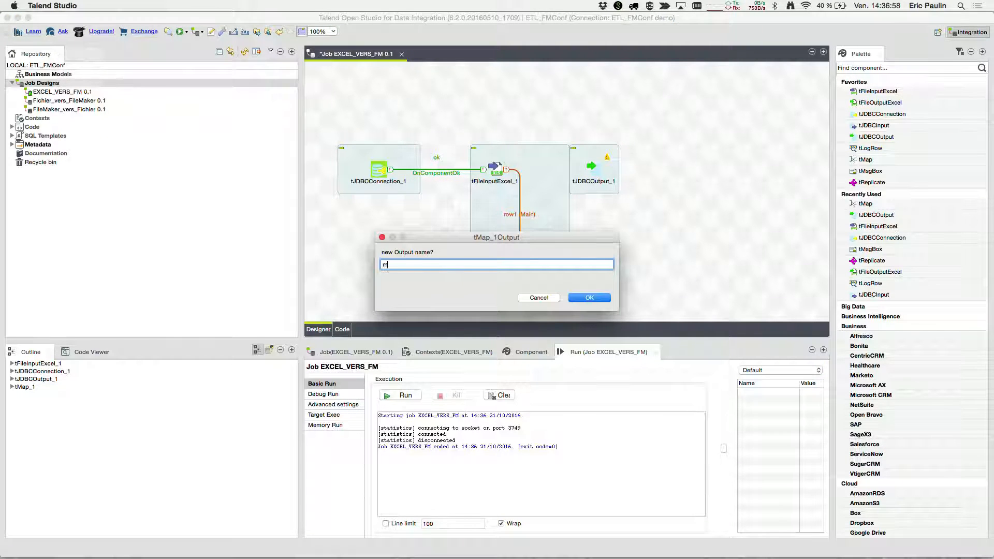
pyautogui.write('iseenforme')
pyautogui.click(592, 298)
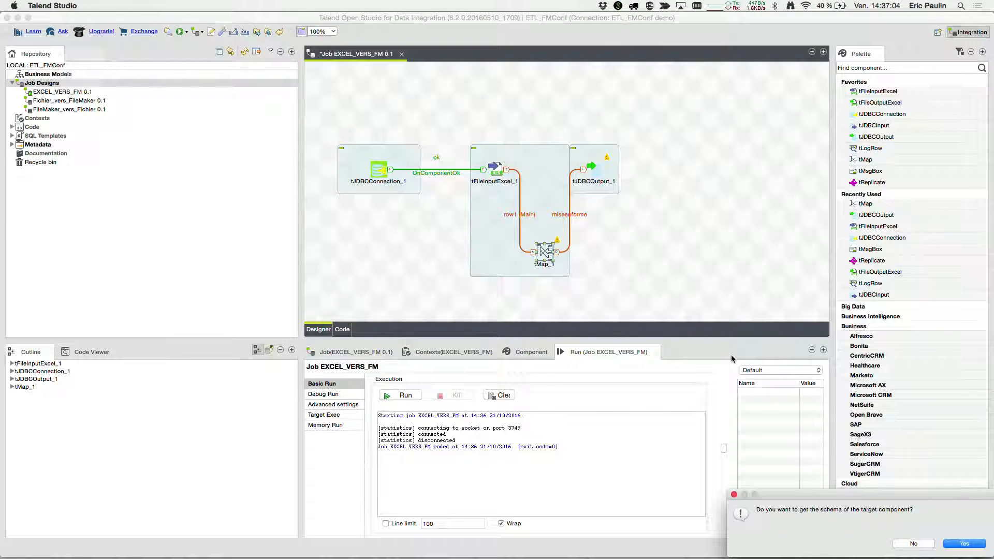
pyautogui.click(966, 545)
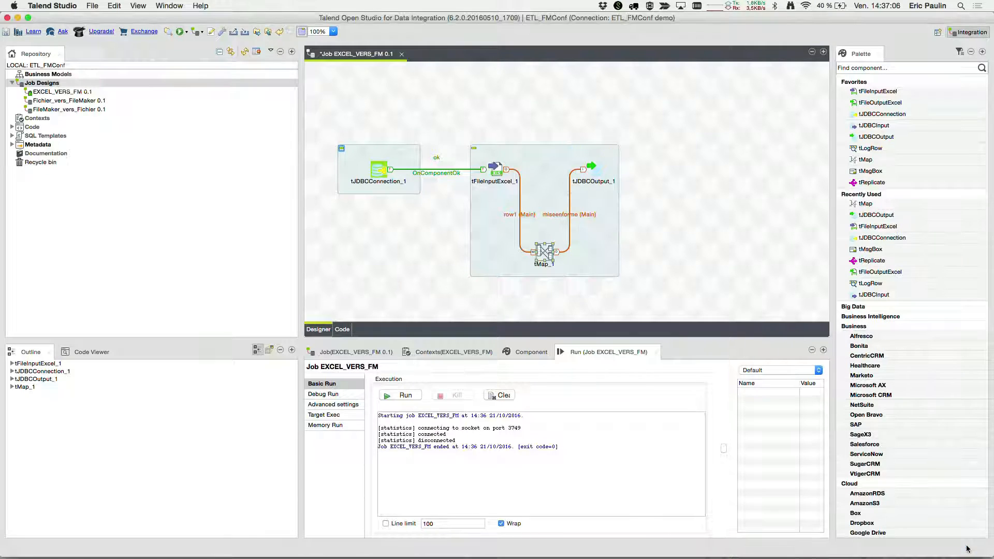
# Line up tMap and tJDBCOutput in one row with tFileInputExcel, and auto-map the row1 columns to miseenforme in the tMap editor
pyautogui.moveTo(546, 257); pyautogui.dragTo(713, 169)
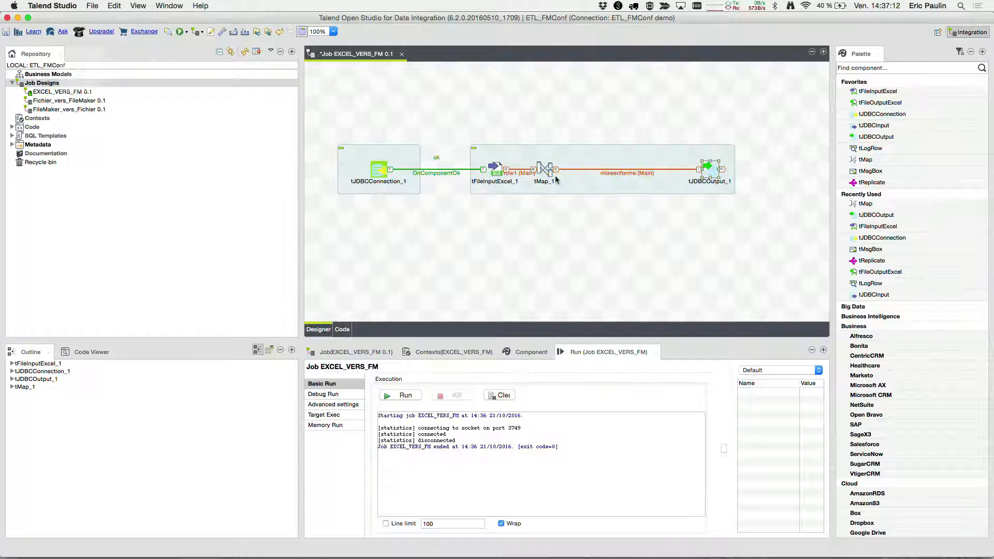
pyautogui.moveTo(545, 169); pyautogui.dragTo(591, 169)
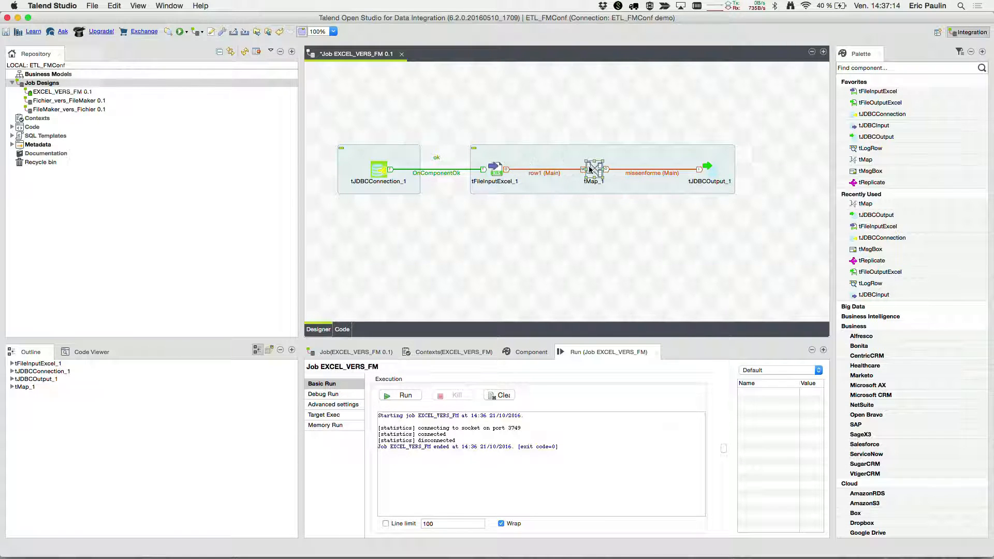
pyautogui.doubleClick(596, 164)
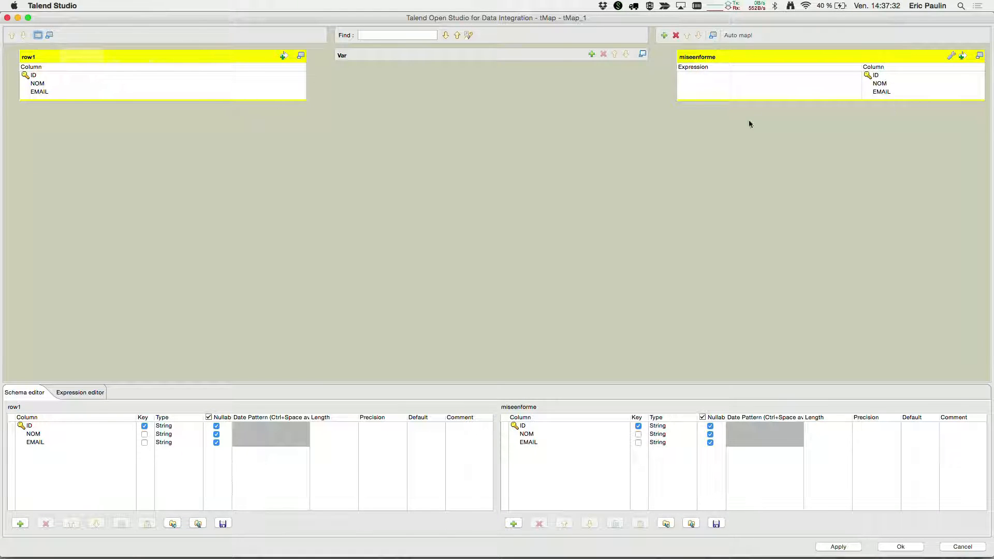
pyautogui.click(736, 36)
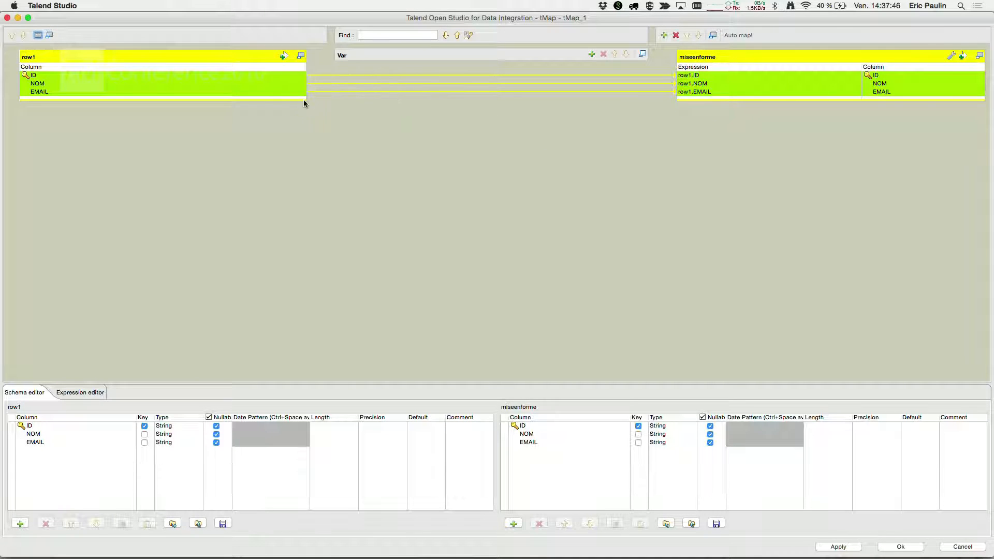
# Clear the mapping expression of the NOM column in the miseenforme output
pyautogui.click(698, 84)
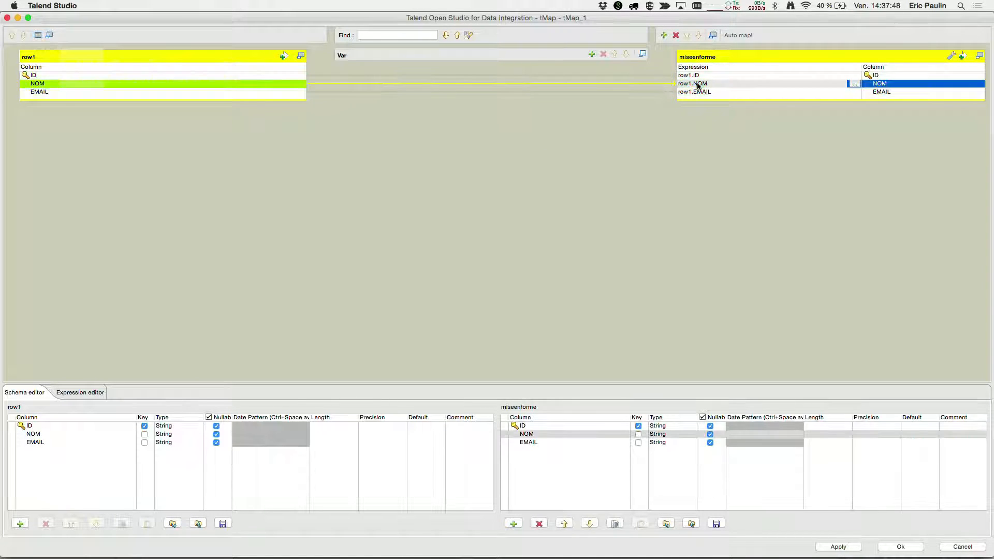
pyautogui.press('BackSpace')
pyautogui.press('BackSpace')
pyautogui.press('BackSpace')
pyautogui.press('BackSpace')
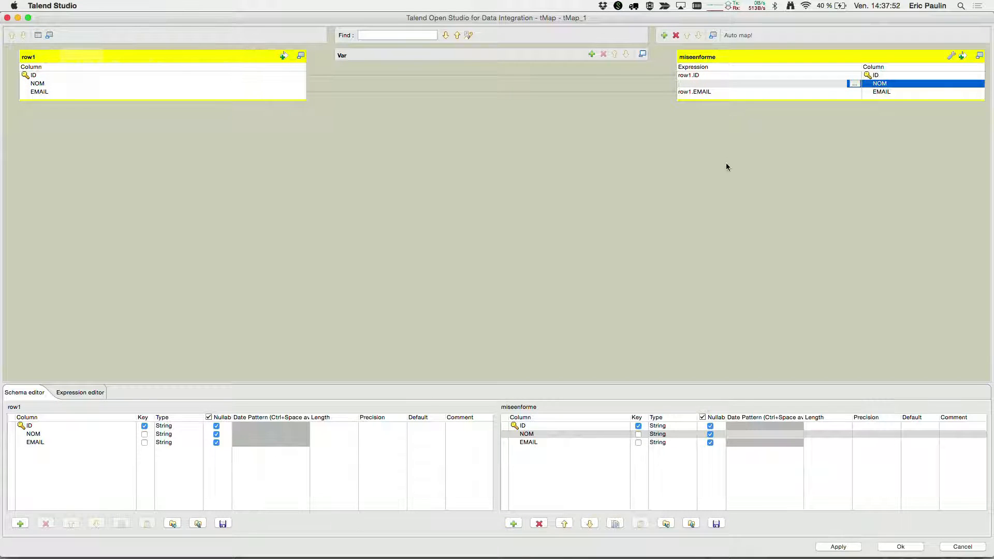
# Add a String variable to the Var table of the tMap and name it NOM
pyautogui.click(42, 83)
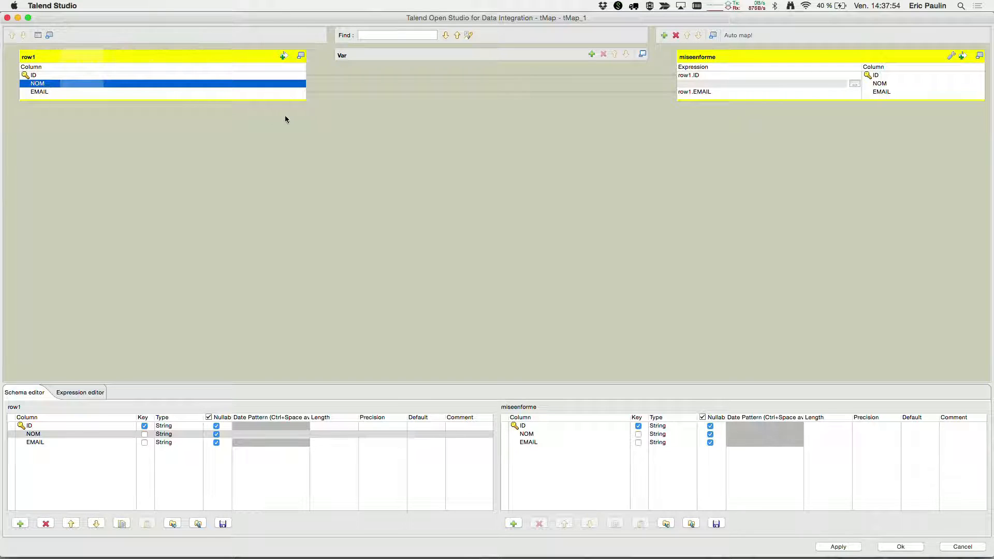
pyautogui.moveTo(296, 87); pyautogui.dragTo(569, 54)
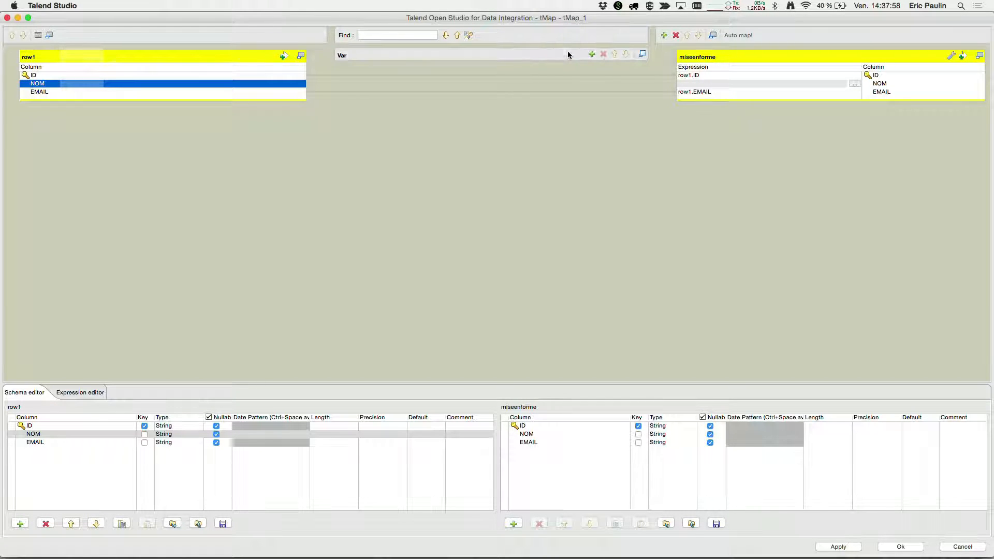
pyautogui.click(592, 55)
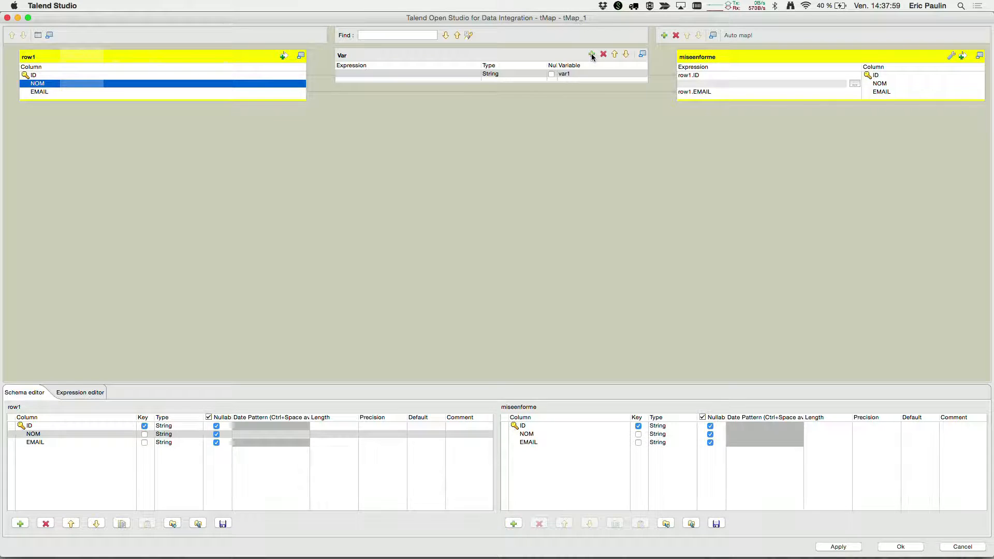
pyautogui.click(574, 73)
pyautogui.click(574, 73)
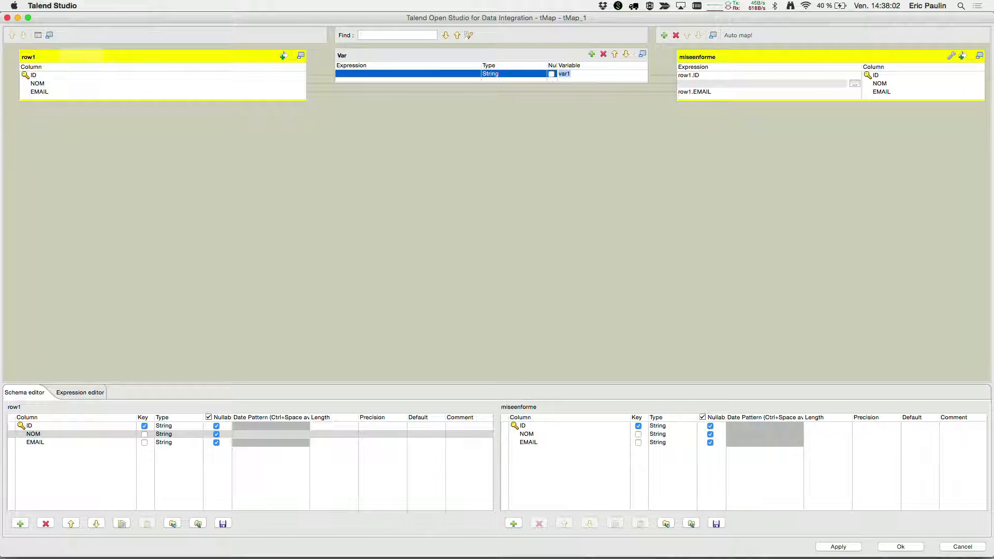
pyautogui.write('NOM')
# Map the ID and NOM columns of row1 together into the NOM variable's expression
pyautogui.click(42, 84)
pyautogui.keyDown('shift'); pyautogui.click(41, 91); pyautogui.keyUp('shift')
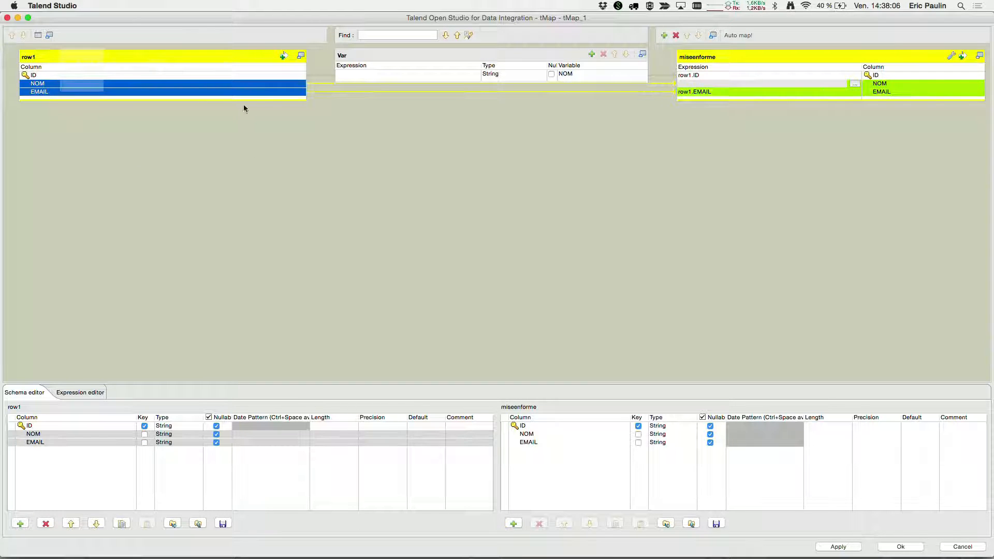
pyautogui.moveTo(244, 105); pyautogui.dragTo(405, 77)
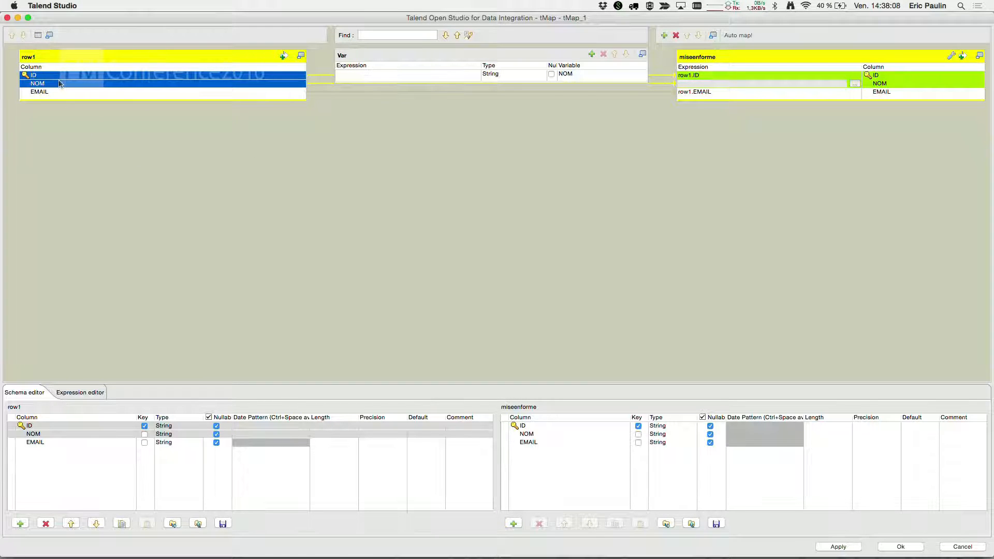
pyautogui.moveTo(59, 84); pyautogui.dragTo(405, 73)
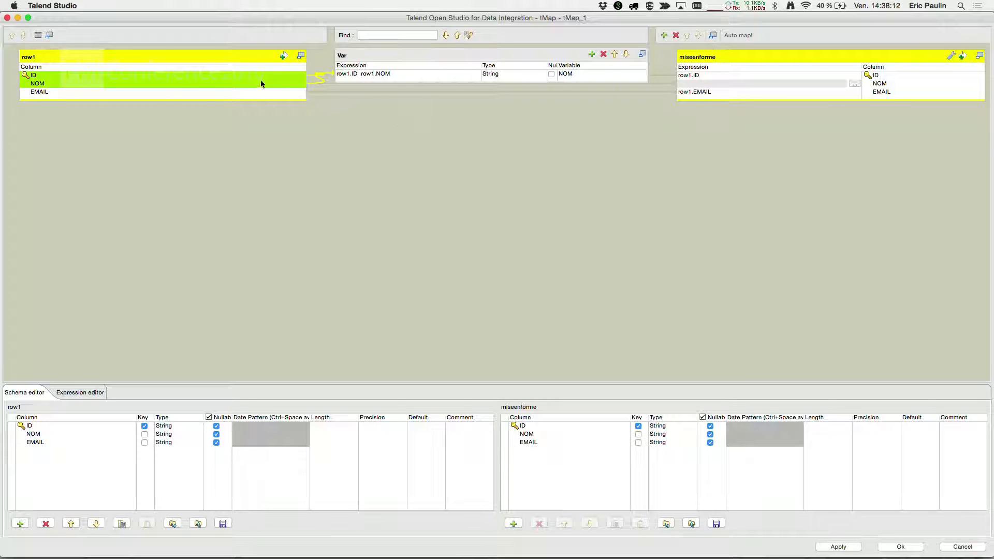
# Map the NOM variable to the NOM column of the miseenforme output
pyautogui.click(595, 75)
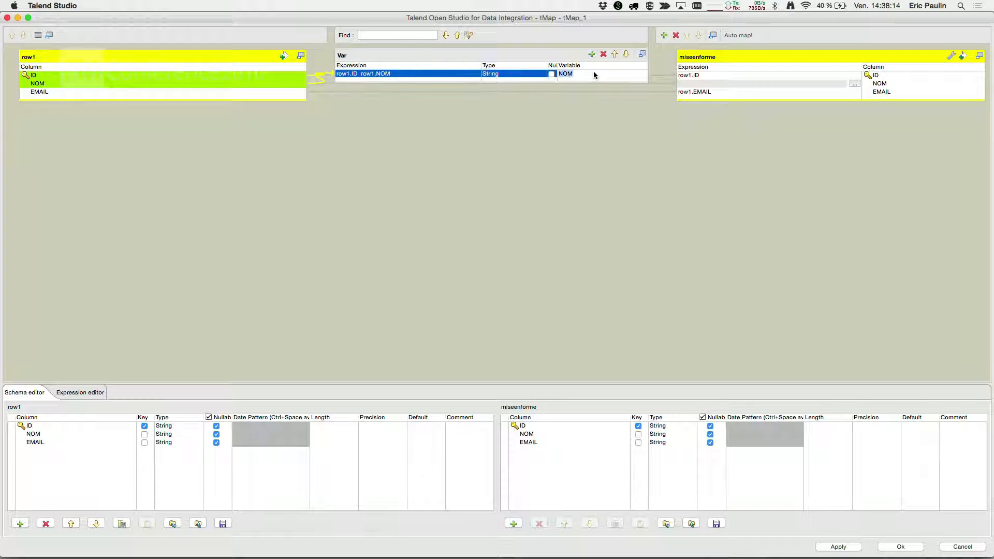
pyautogui.click(590, 75)
pyautogui.moveTo(464, 73); pyautogui.dragTo(719, 85)
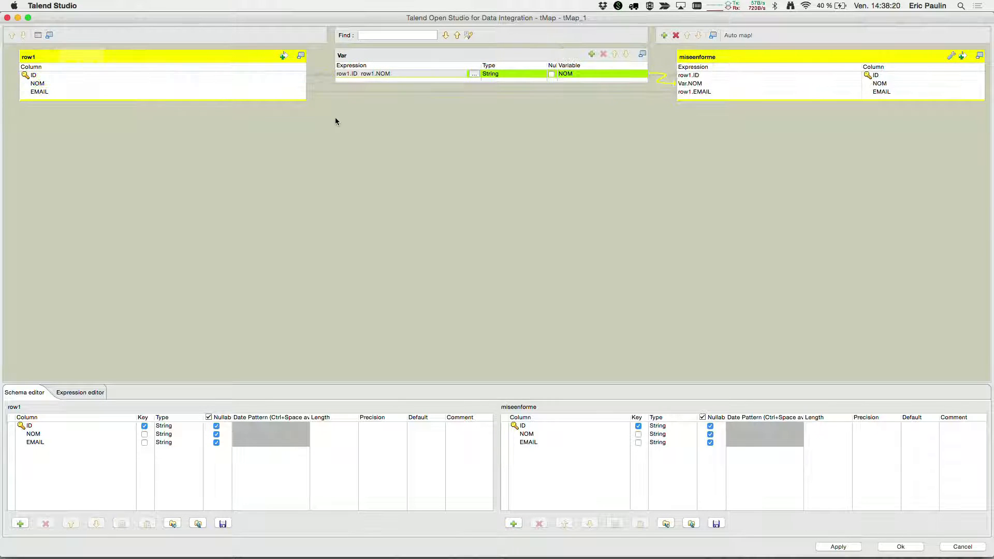
# Insert the StringHandling UPCASE function into the expression of the tMap's NOM variable using the Expression Builder
pyautogui.click(474, 74)
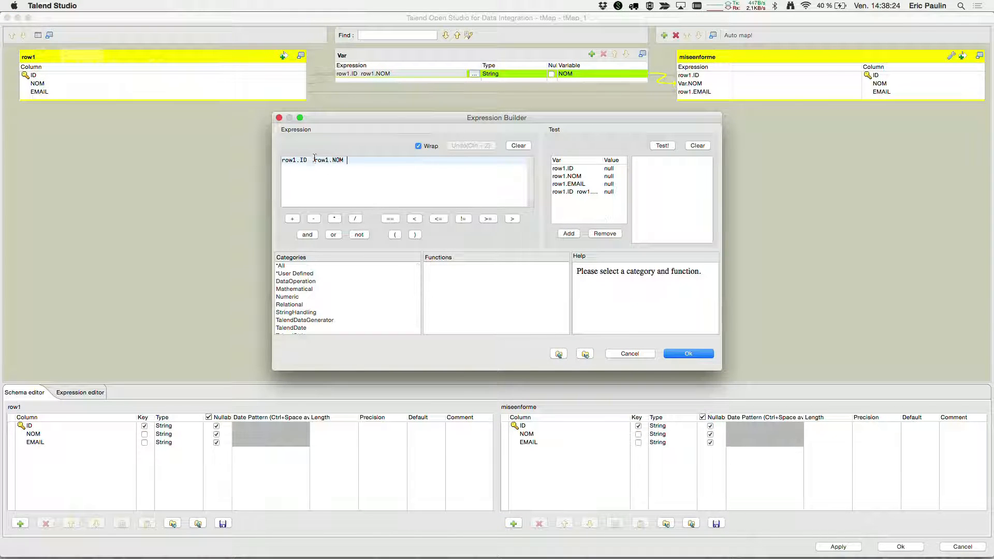
pyautogui.click(292, 312)
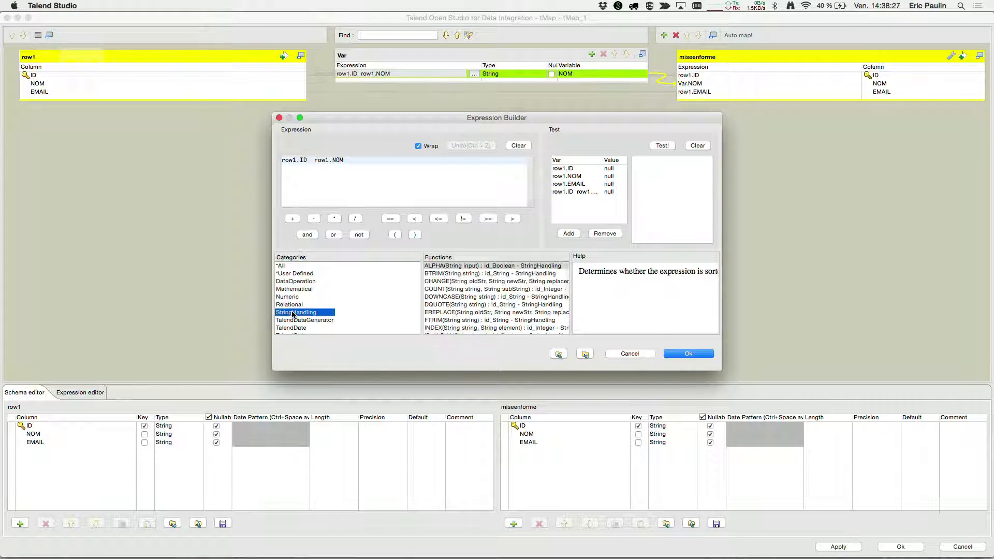
pyautogui.click(447, 298)
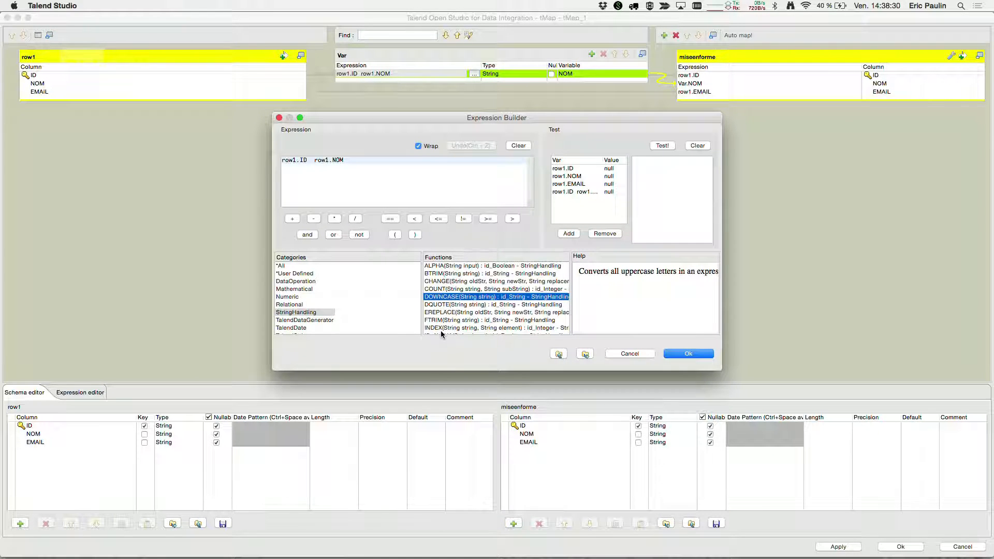
pyautogui.scroll(-5, 445, 308)
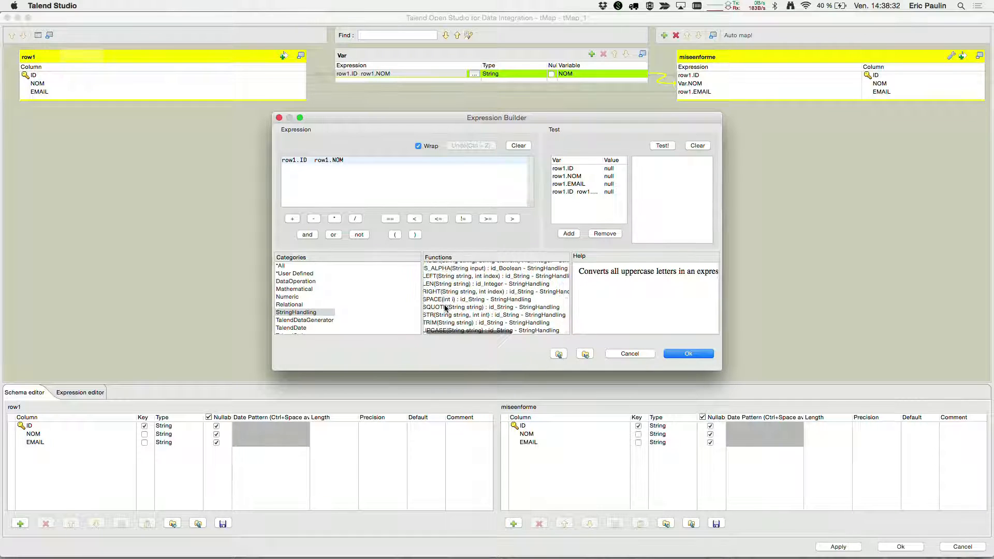
pyautogui.click(444, 331)
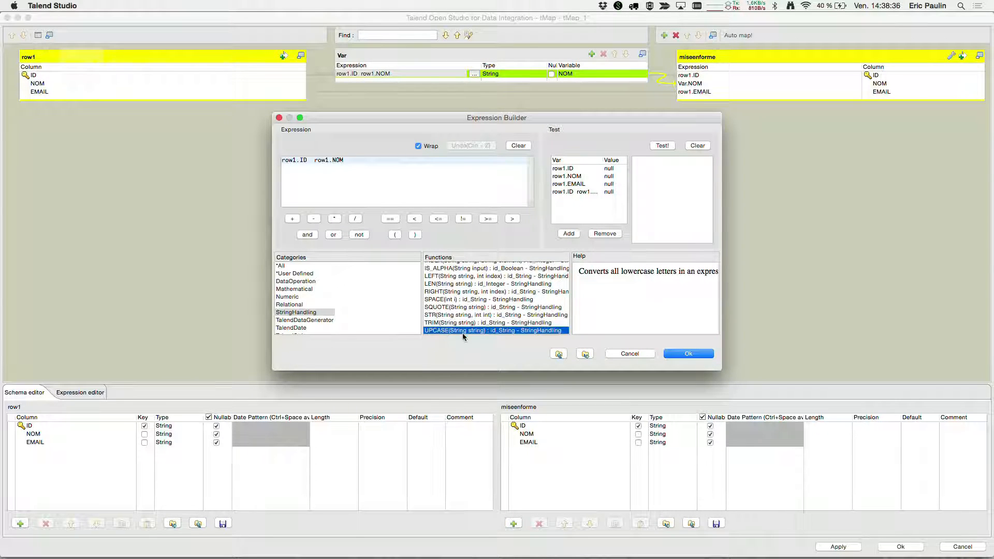
pyautogui.moveTo(451, 334); pyautogui.dragTo(336, 164)
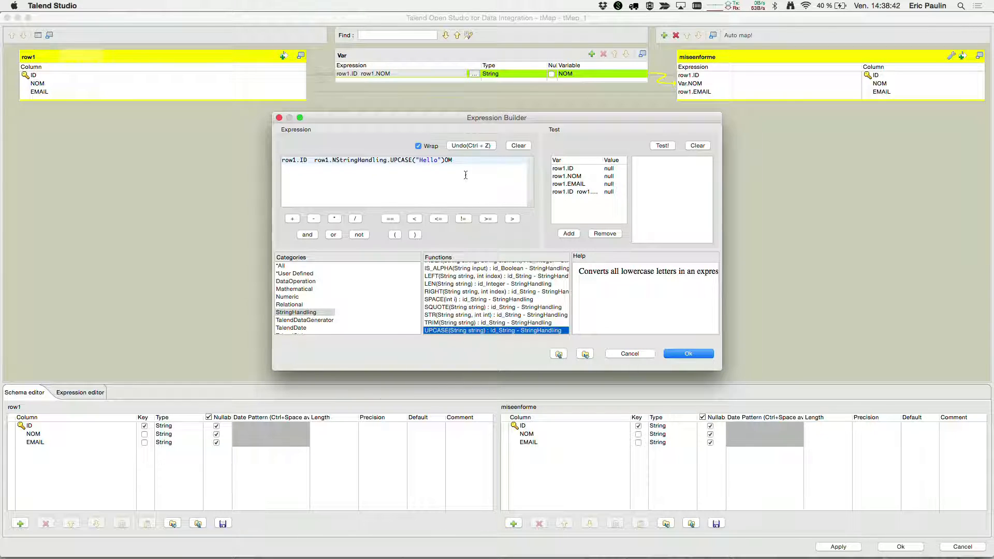
# Replace the sample "Hello" argument of UPCASE with row1.NOM and delete the stray OM after the function
pyautogui.click(459, 161)
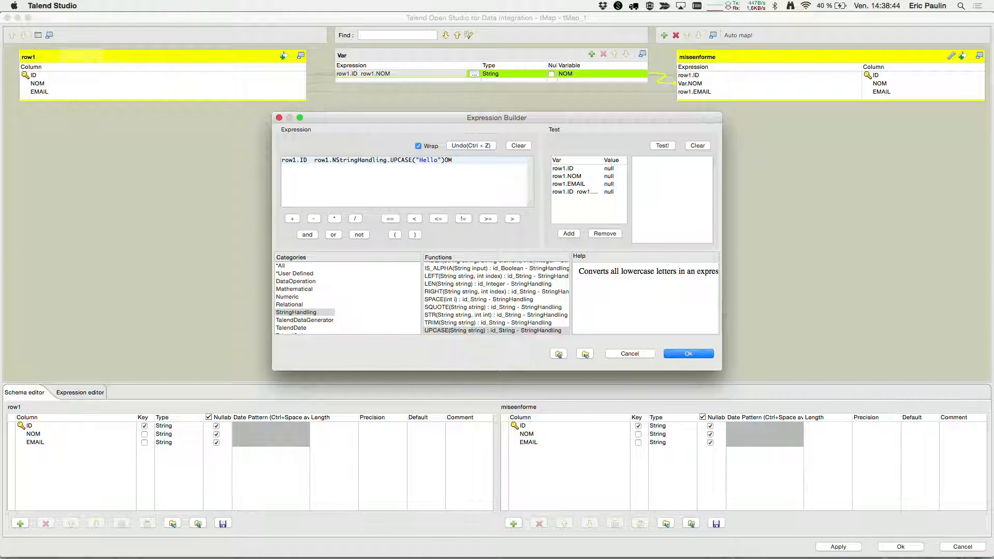
pyautogui.press('BackSpace')
pyautogui.press('BackSpace')
pyautogui.press('BackSpace')
pyautogui.press('BackSpace')
pyautogui.press('BackSpace')
pyautogui.press('BackSpace')
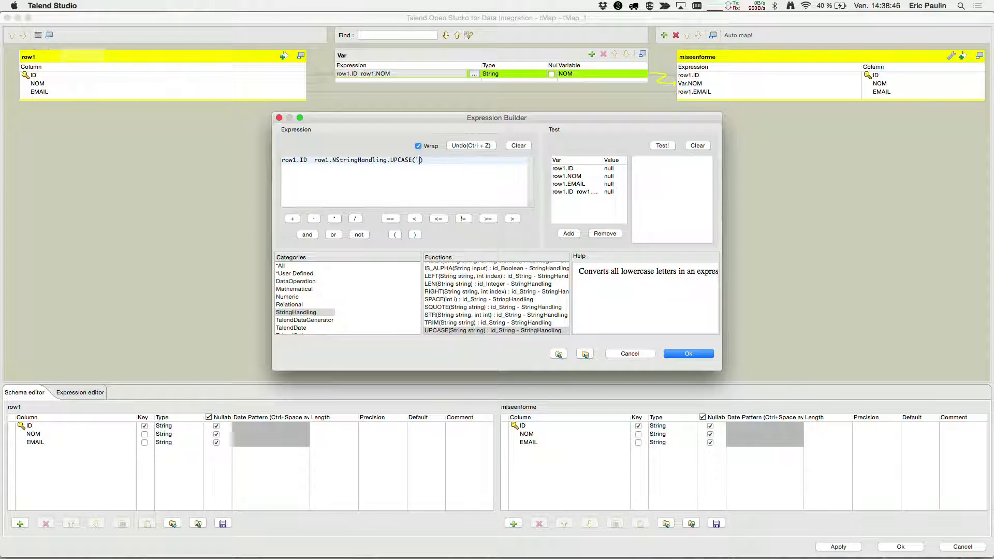
pyautogui.write('row1.')
pyautogui.write('NOM')
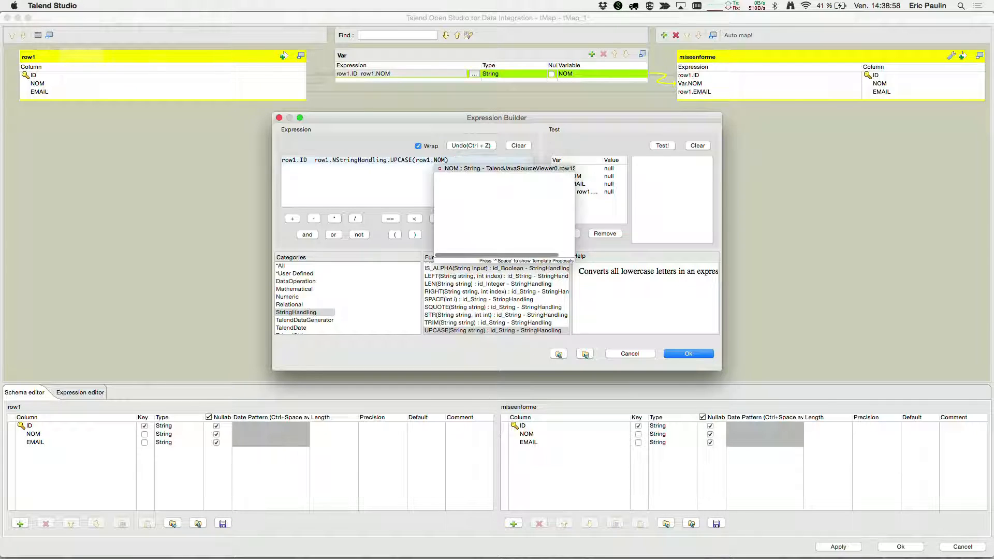
pyautogui.click(467, 169)
pyautogui.doubleClick(466, 169)
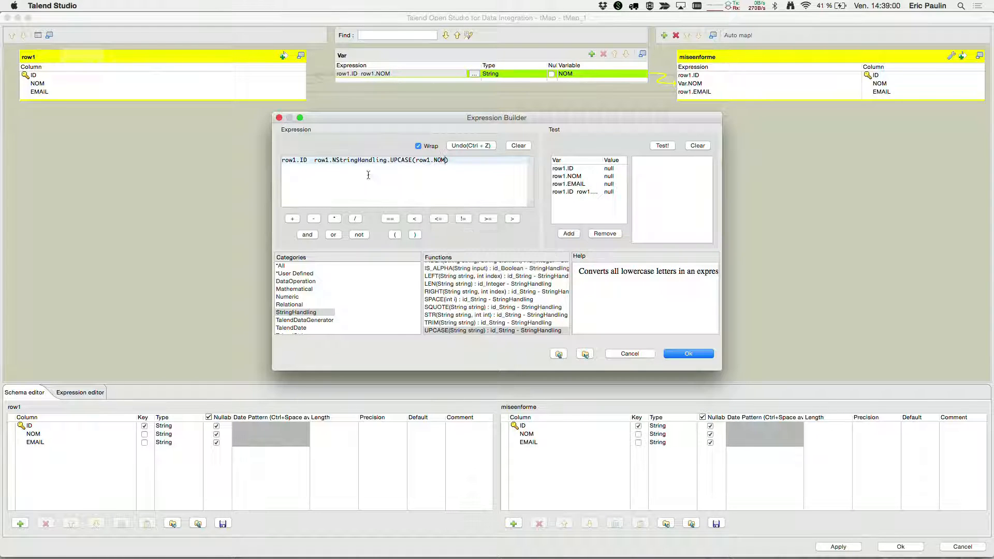
# Remove the leftover text before the function so the expression reads StringHandling.UPCASE(row1.NOM), and save the tMap configuration
pyautogui.press('BackSpace')
pyautogui.press('BackSpace')
pyautogui.press('BackSpace')
pyautogui.press('BackSpace')
pyautogui.press('BackSpace')
pyautogui.press('BackSpace')
pyautogui.press('BackSpace')
pyautogui.press('BackSpace')
pyautogui.press('BackSpace')
pyautogui.press('BackSpace')
pyautogui.press('BackSpace')
pyautogui.press('BackSpace')
pyautogui.press('BackSpace')
pyautogui.press('BackSpace')
pyautogui.press('BackSpace')
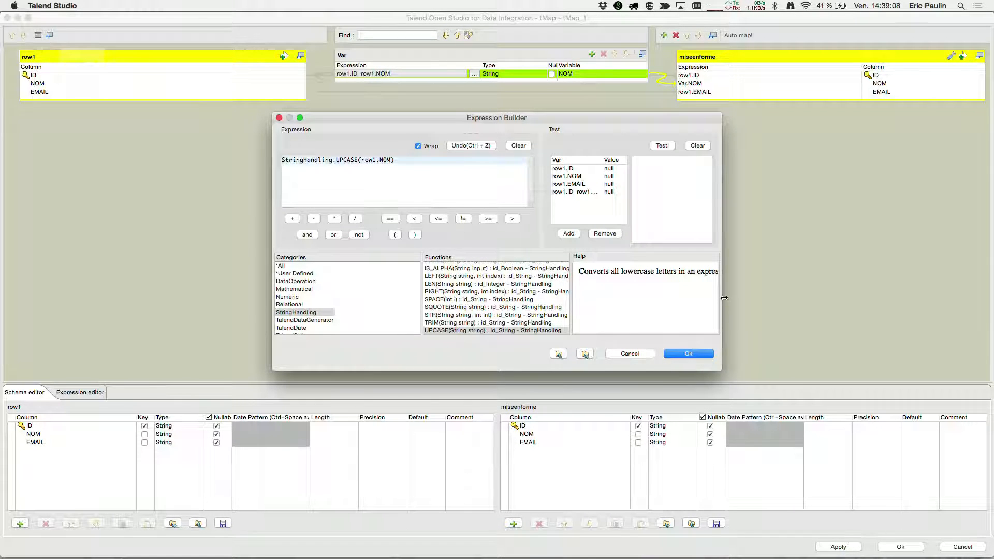
pyautogui.moveTo(724, 298); pyautogui.dragTo(876, 298)
pyautogui.click(843, 357)
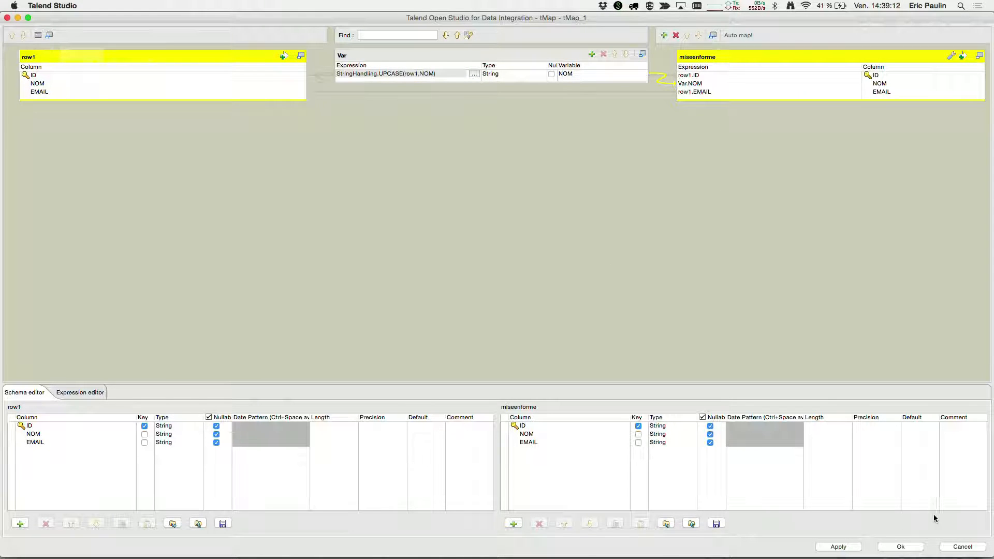
pyautogui.click(898, 548)
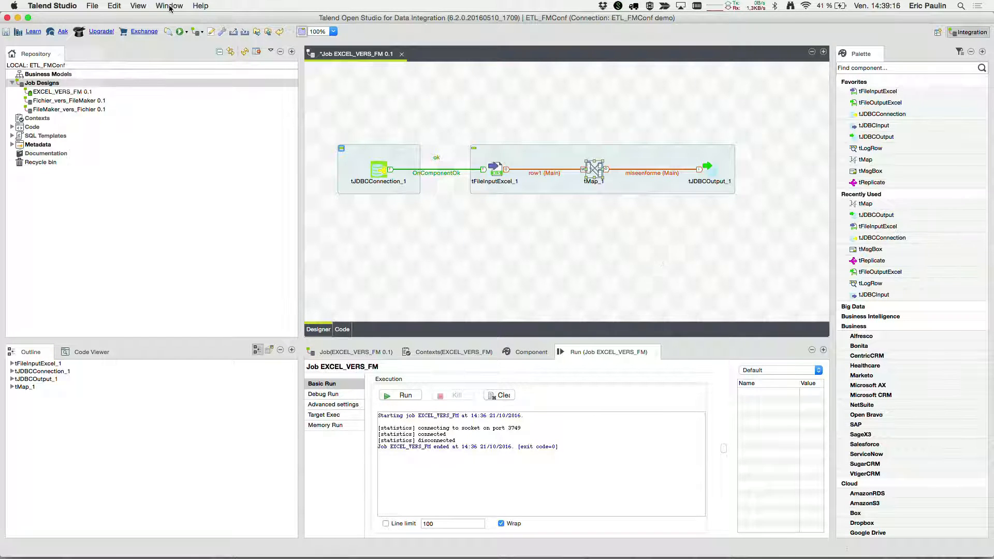
# Run the EXCEL_VERS_FM job, check the Contacts records in FileMaker Pro, and return to Talend
pyautogui.click(180, 33)
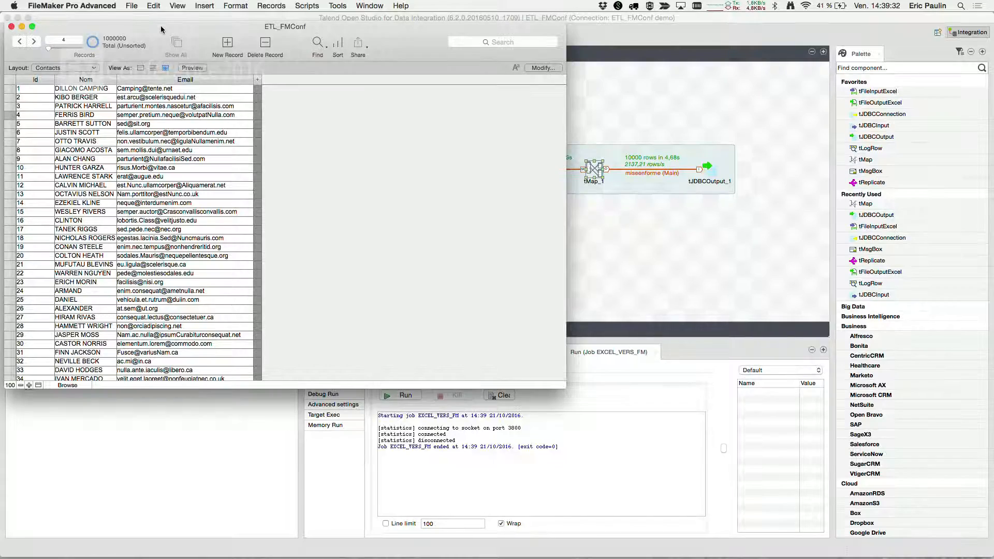
pyautogui.moveTo(168, 23); pyautogui.dragTo(256, 31)
pyautogui.click(111, 44)
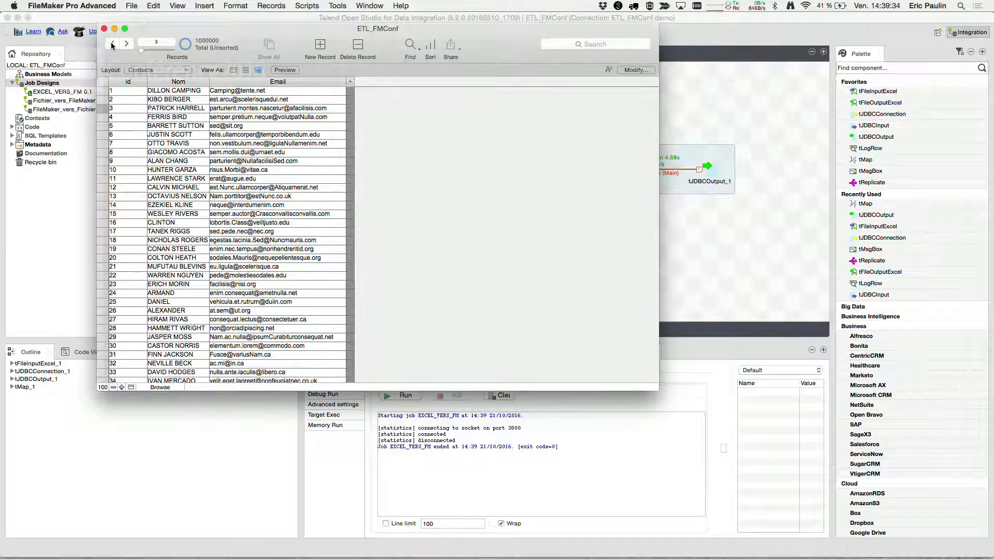
pyautogui.click(127, 44)
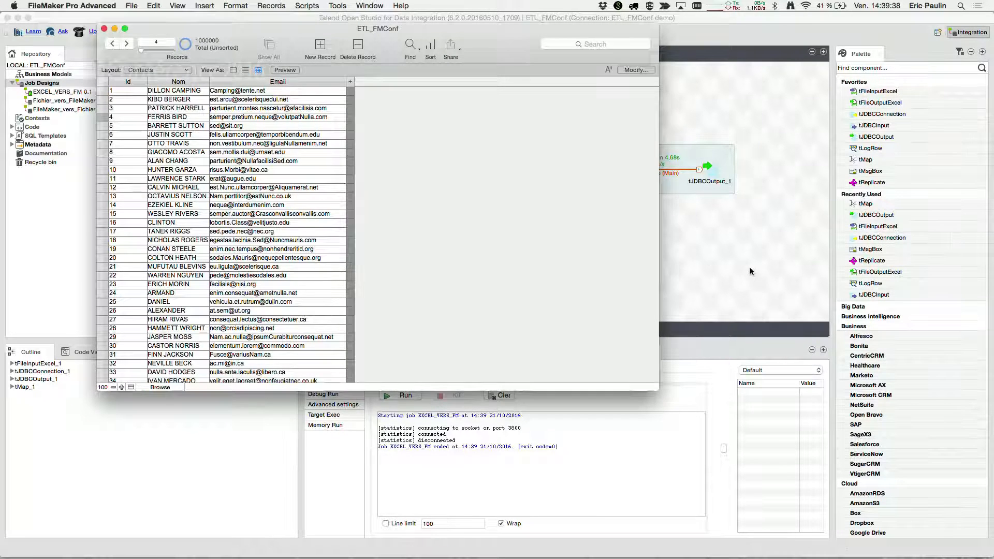
pyautogui.click(661, 250)
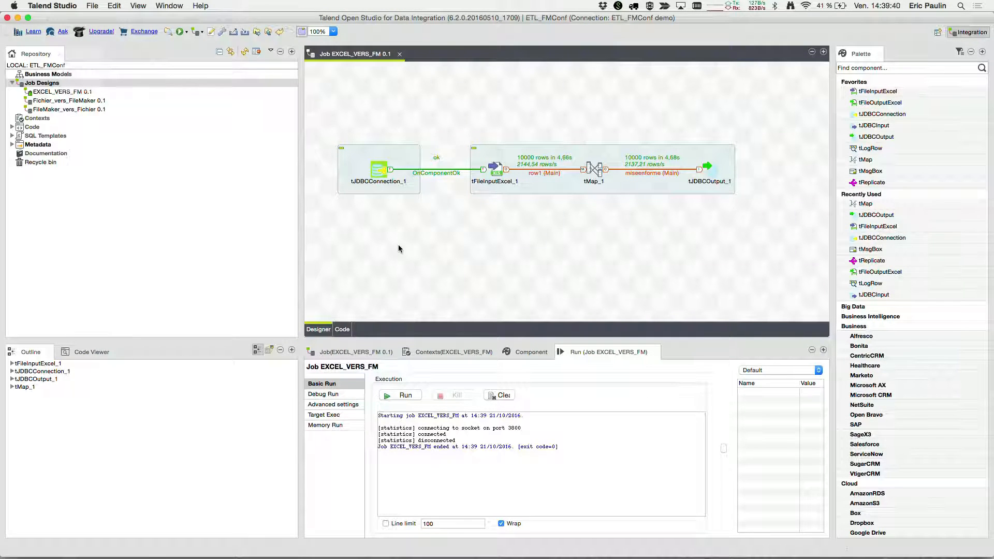
# Enable Auto Commit in the advanced settings of tJDBCConnection_1
pyautogui.click(376, 169)
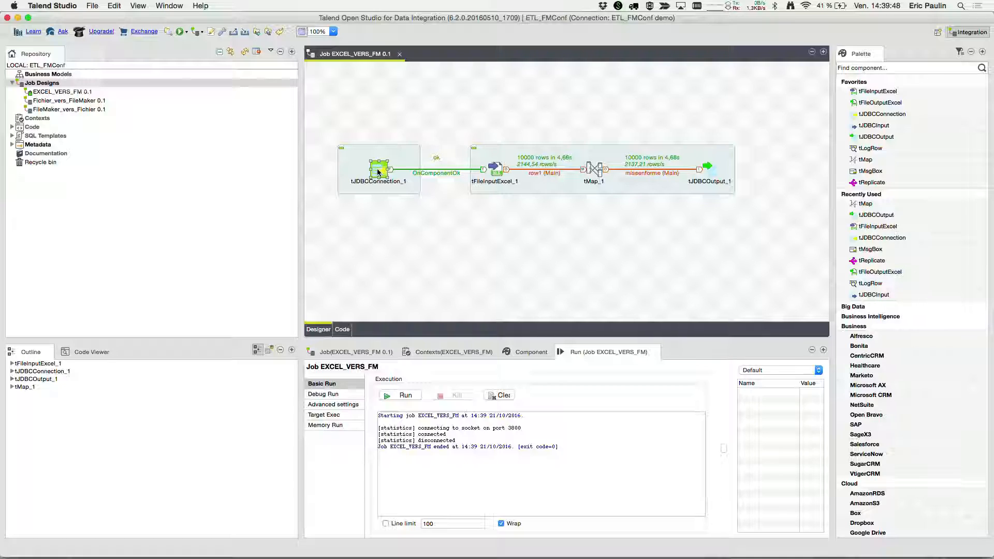
pyautogui.click(528, 351)
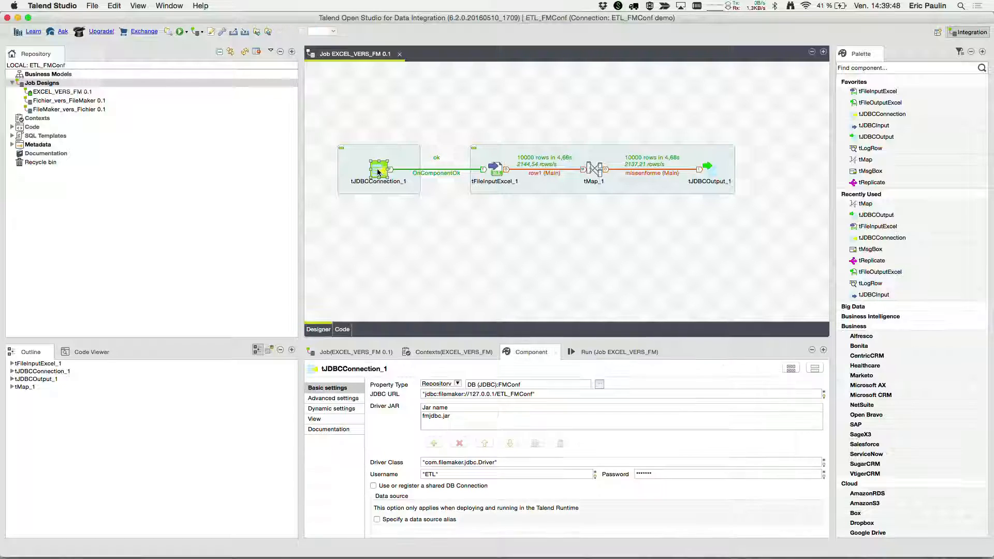
pyautogui.click(422, 246)
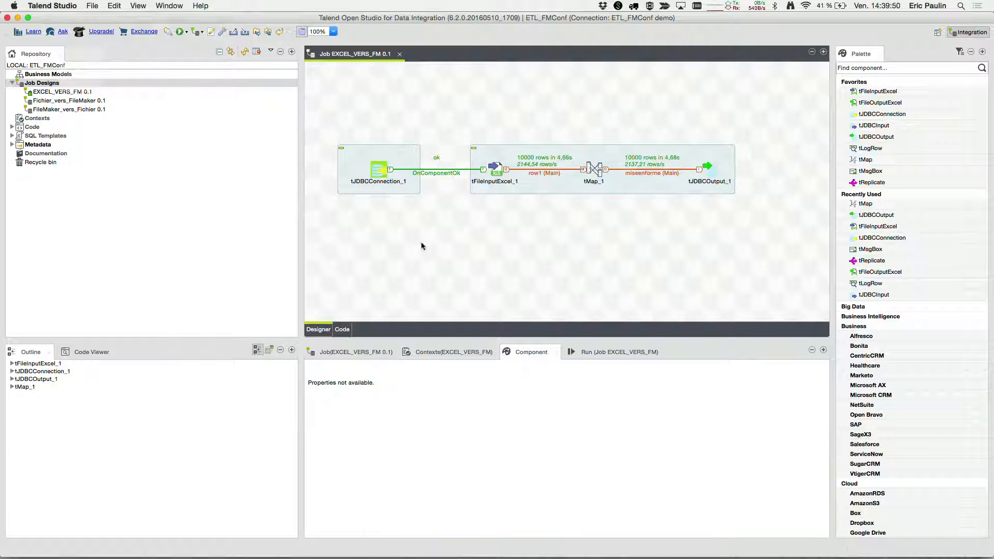
pyautogui.click(381, 176)
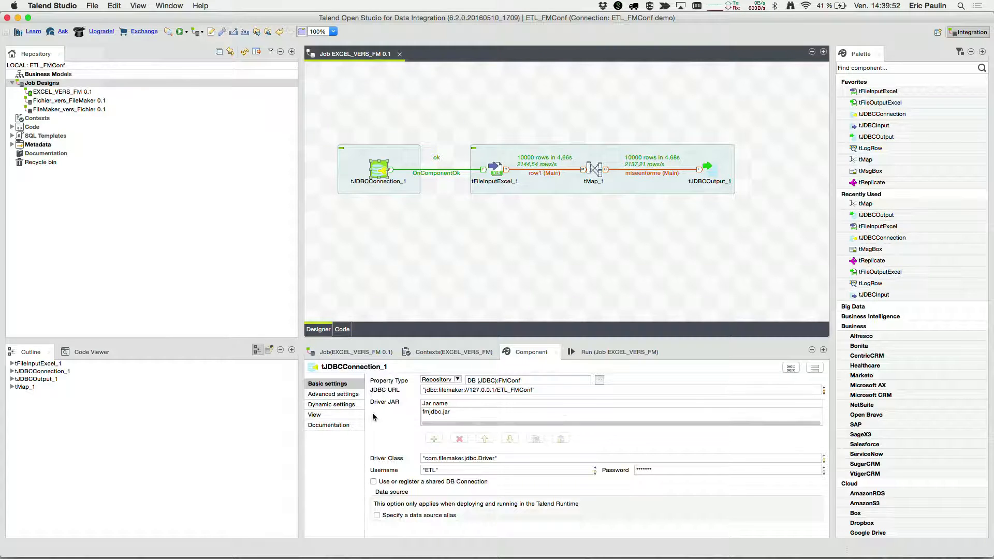
pyautogui.click(349, 396)
pyautogui.click(438, 380)
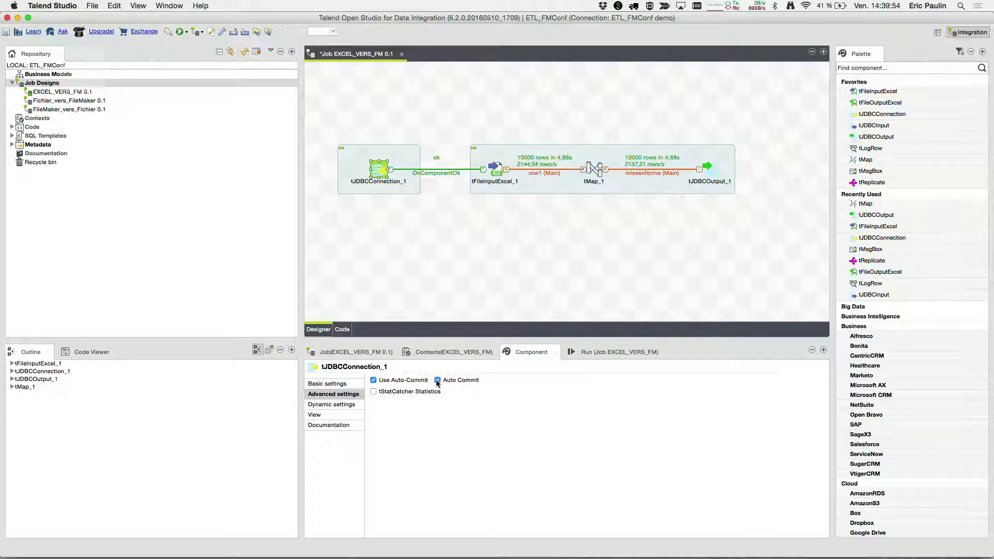
pyautogui.click(519, 251)
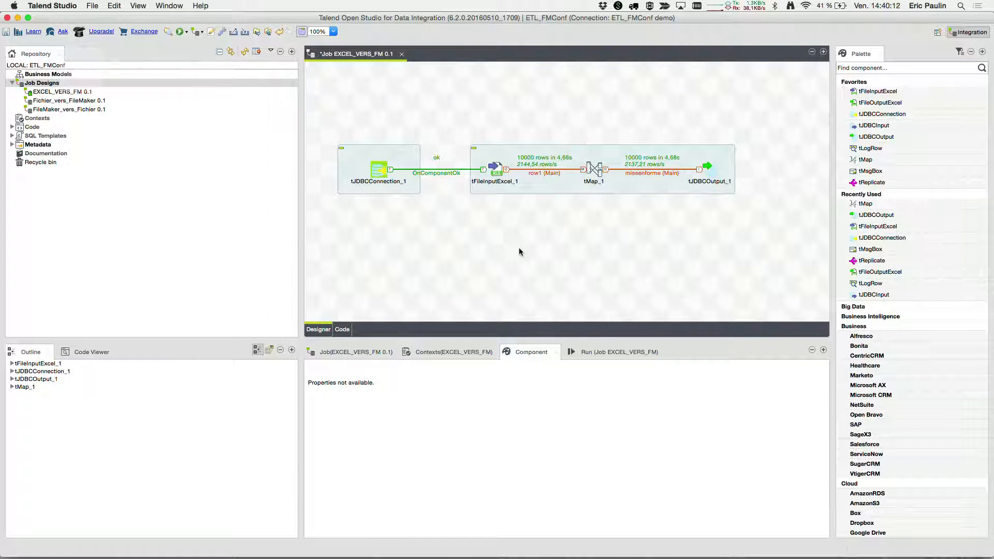
# Rerun the EXCEL_VERS_FM job with Auto Commit enabled and check the record total of the Contacts layout in FileMaker Pro
pyautogui.click(182, 32)
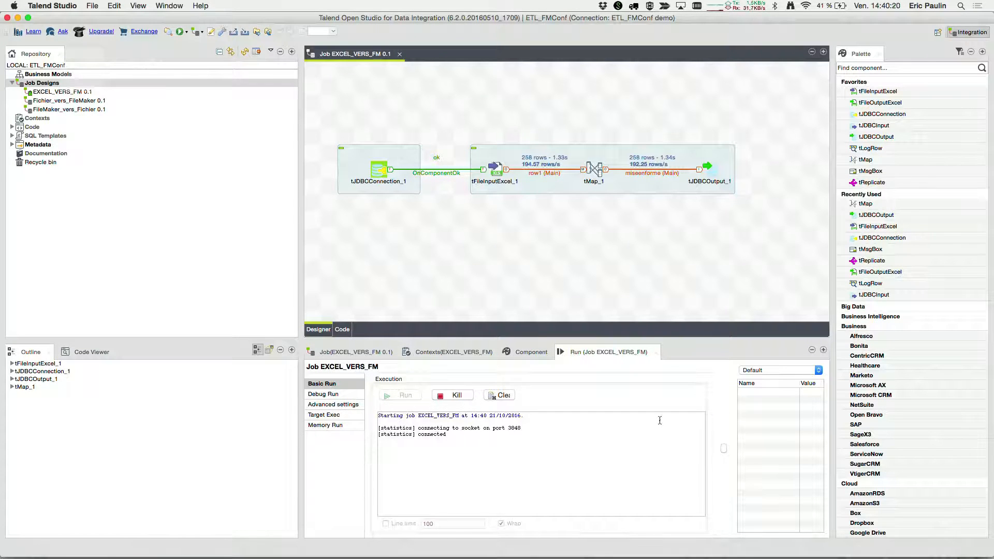
pyautogui.moveTo(700, 539)
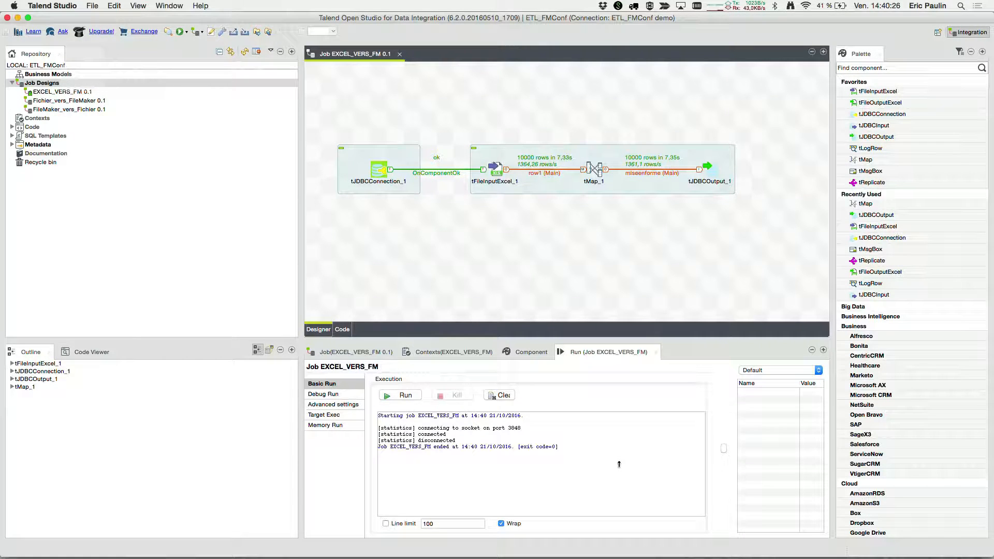
pyautogui.press('super+Tab')
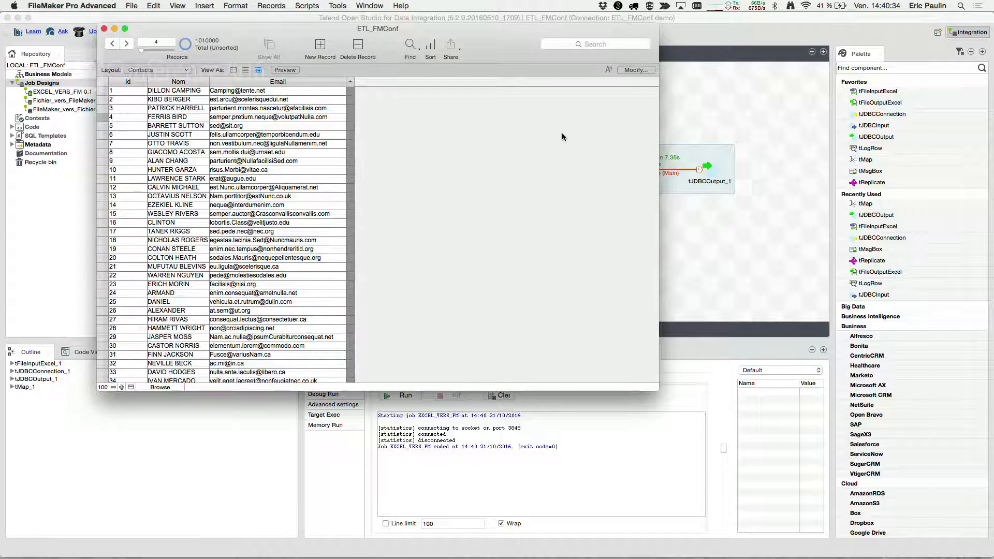
pyautogui.moveTo(493, 32); pyautogui.dragTo(444, 97)
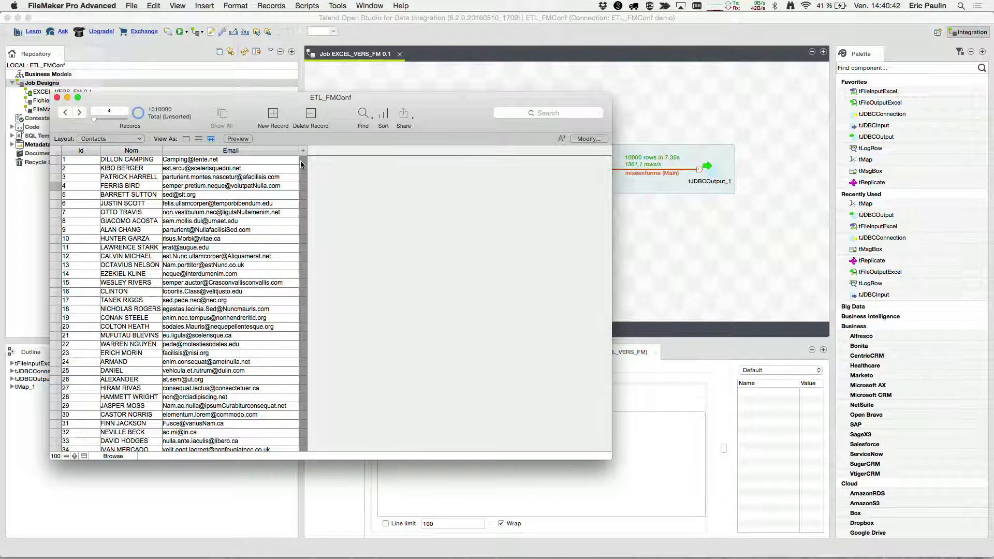
pyautogui.click(719, 206)
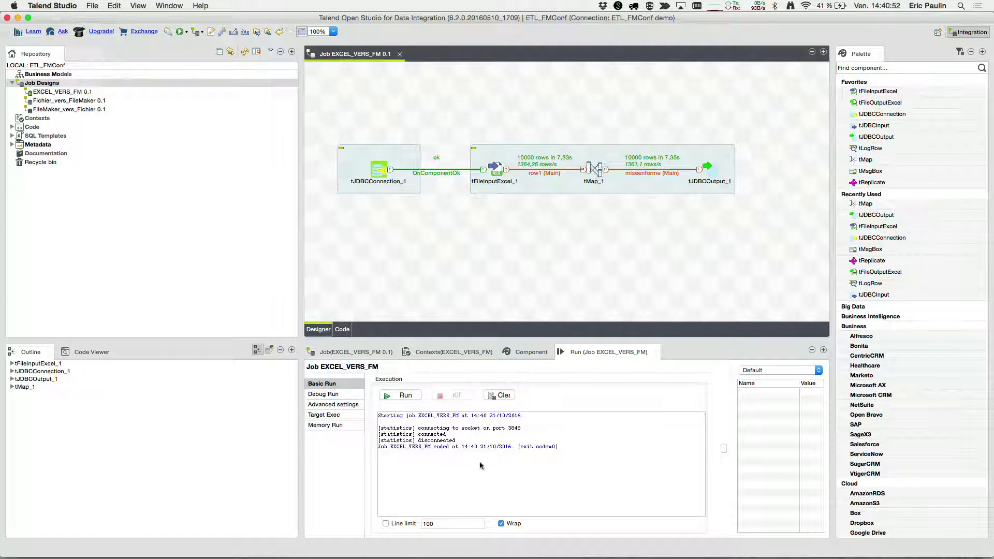
# Open the FileMaker_vers_Fichier job, which exports FileMaker data to Excel, and run it
pyautogui.moveTo(414, 555)
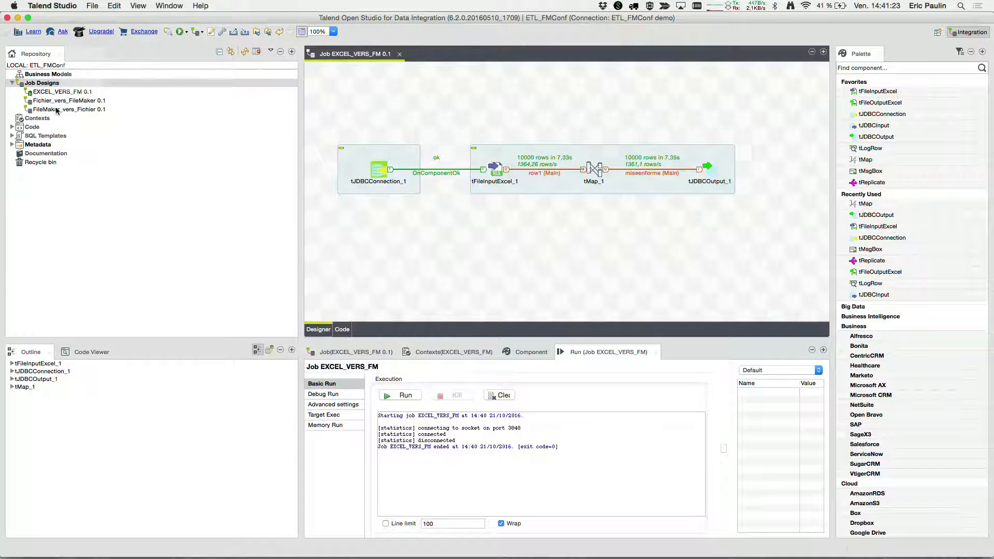
pyautogui.click(60, 110)
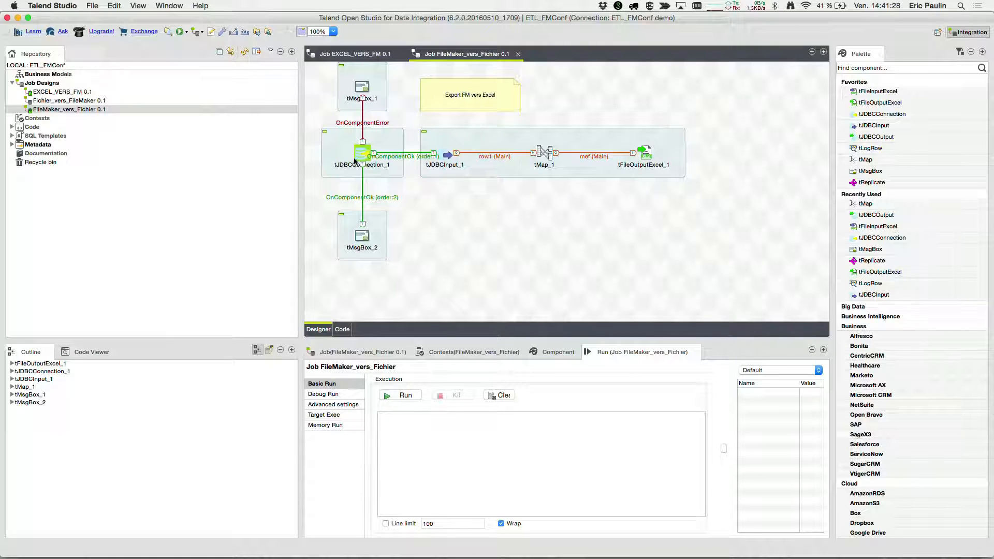
pyautogui.click(448, 158)
pyautogui.click(554, 225)
pyautogui.click(179, 32)
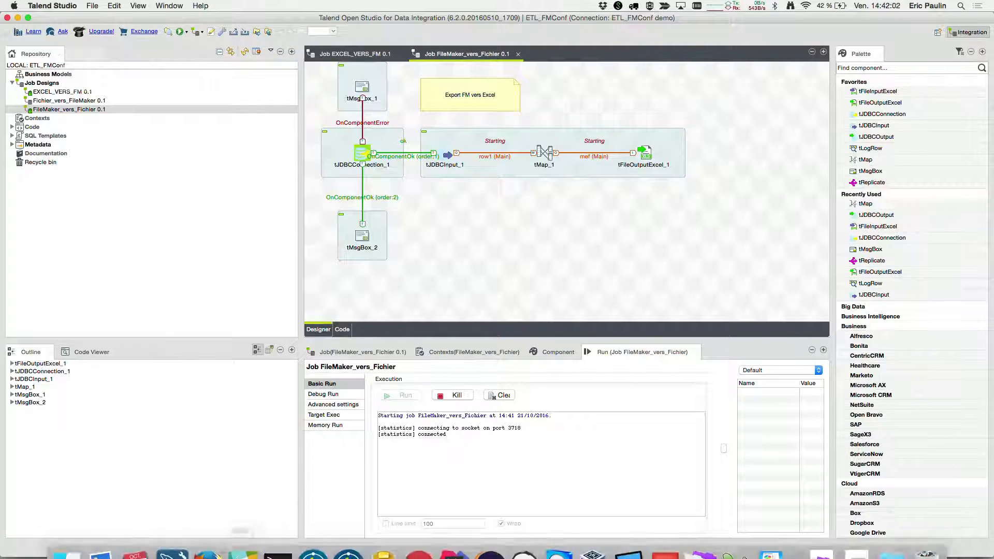
# Switch to Keynote, play ETL_&_FILEMAKER.key from the "ETL : l'export" slide, and advance to the Conclusion slide
pyautogui.moveTo(606, 539)
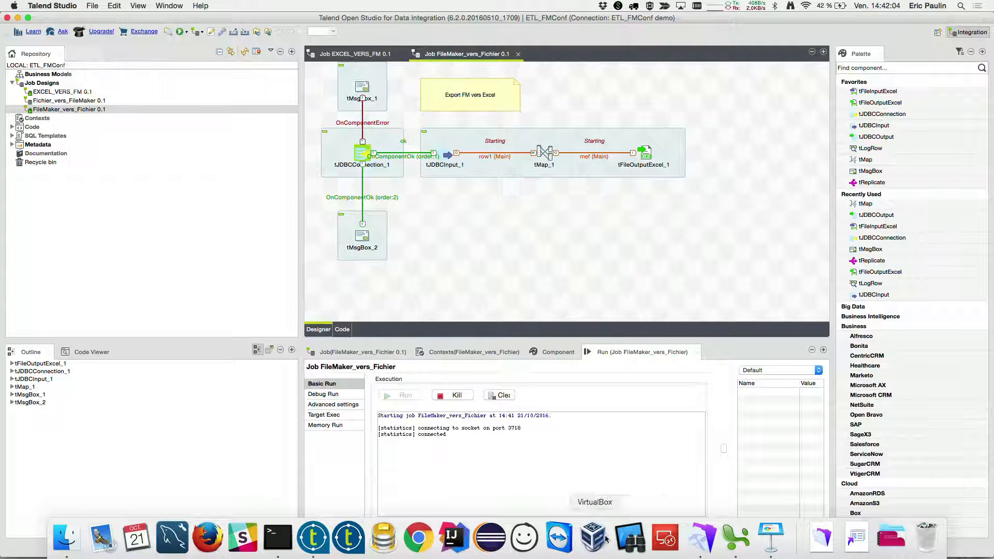
pyautogui.click(771, 535)
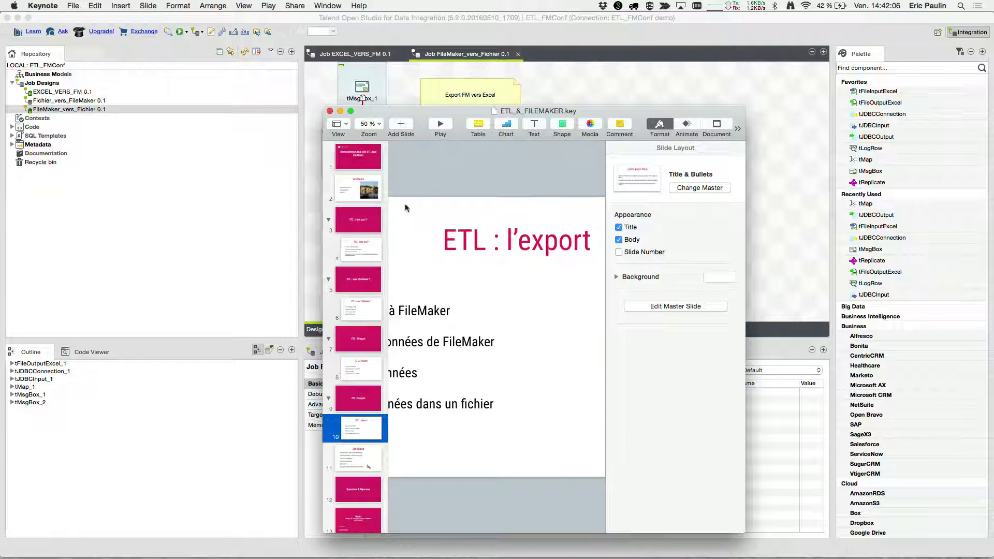
pyautogui.click(449, 125)
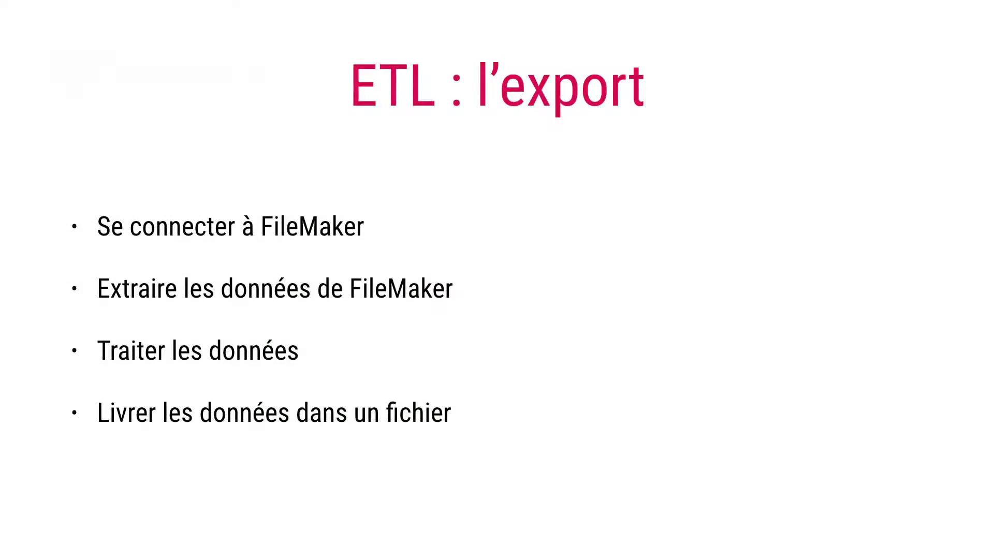
pyautogui.press('Right')
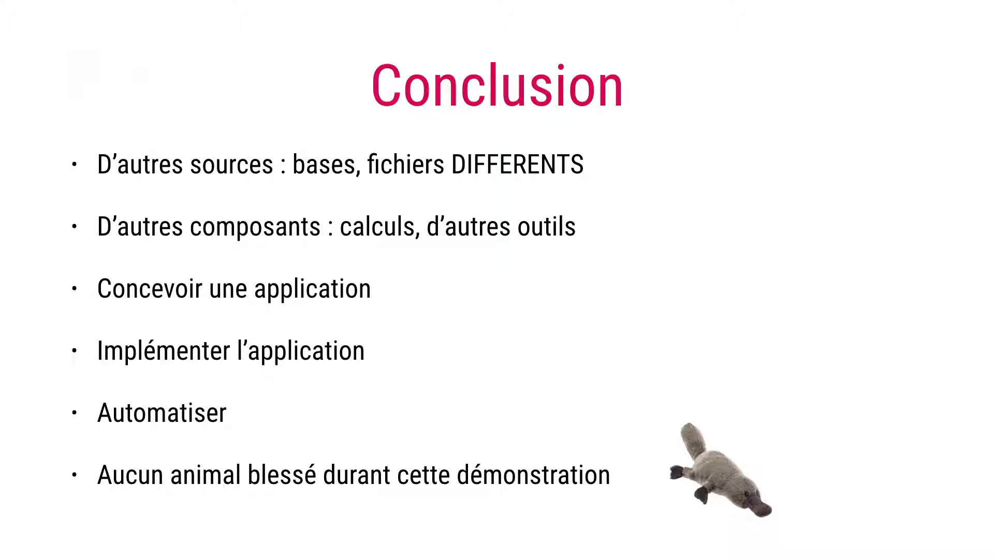